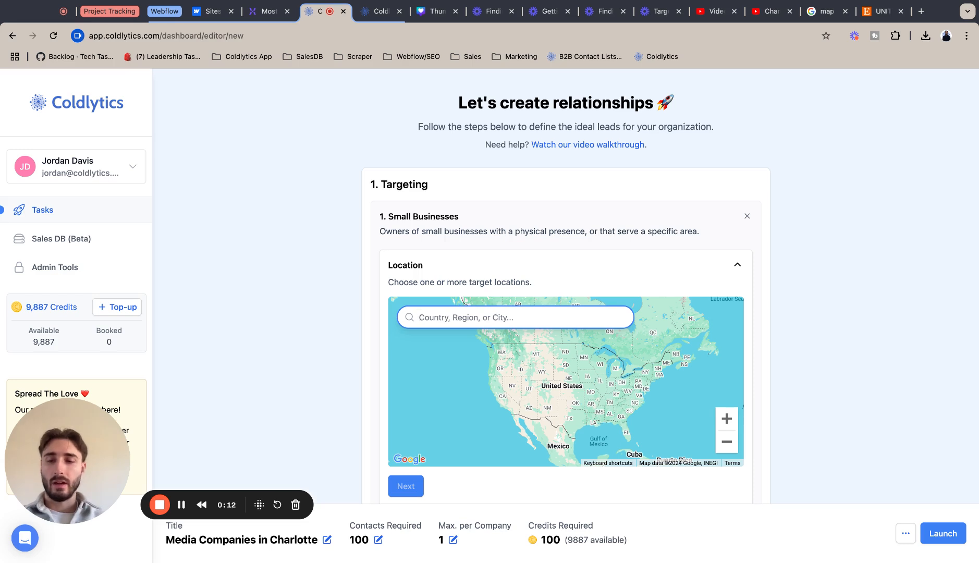
Step: Add Charlotte, NC, USA with a 20-mile radius as the target location and proceed to the industry section
text(Ch)
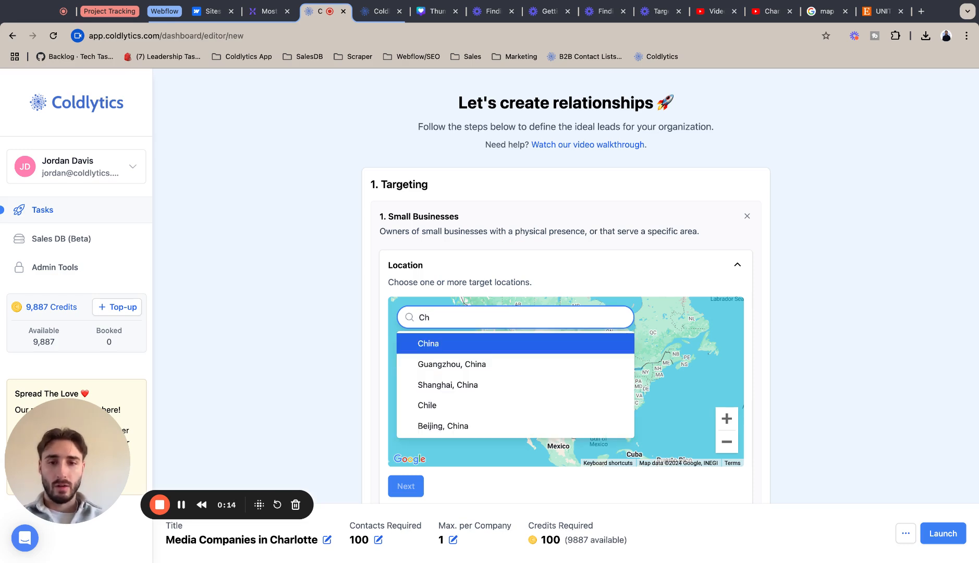
text(arlot)
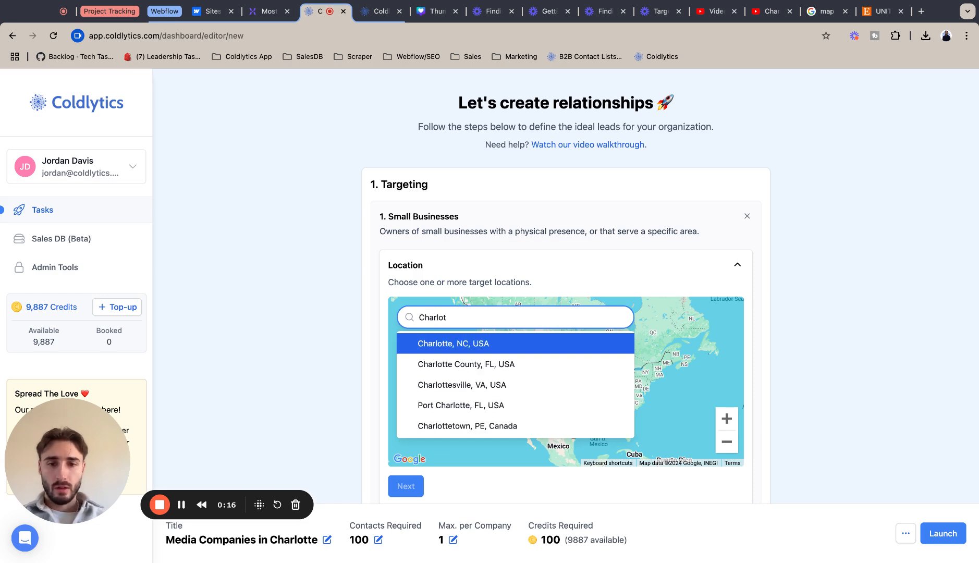
click(586, 344)
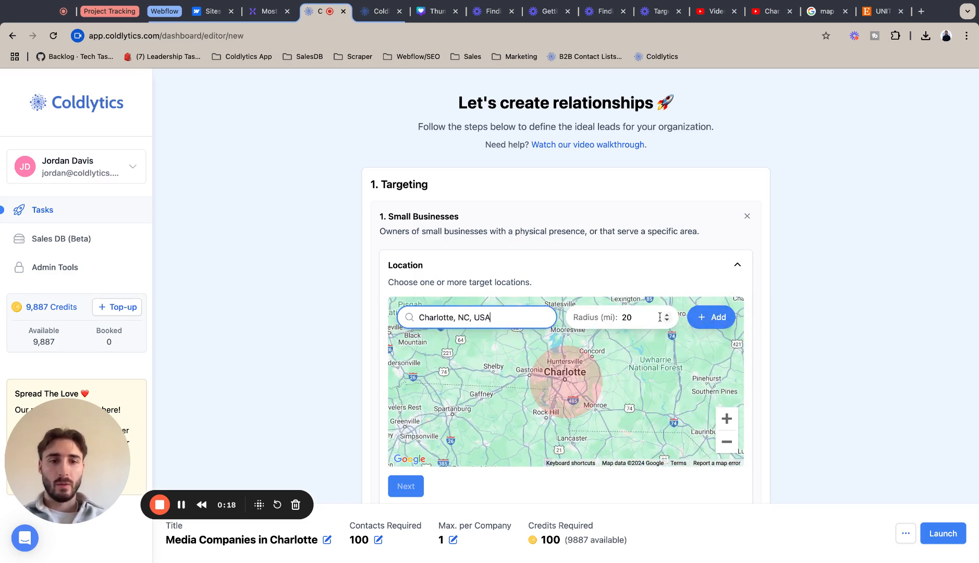
click(722, 316)
scroll(771, 336, down, 3)
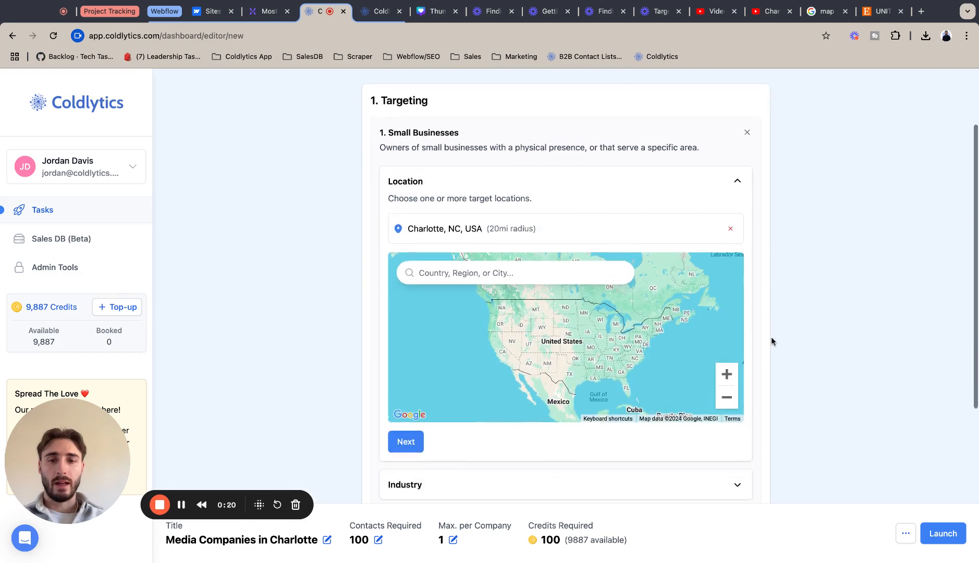
click(392, 396)
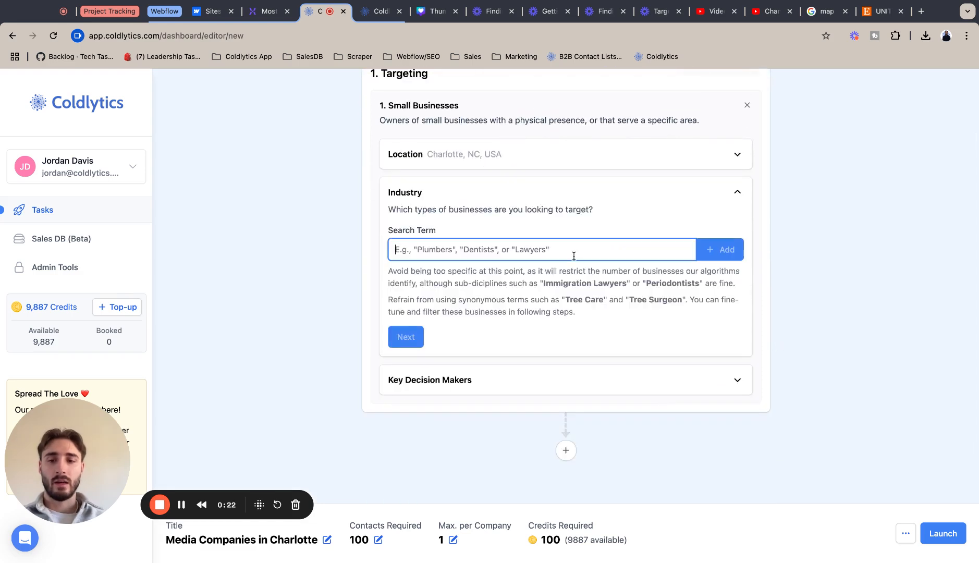
text(Media)
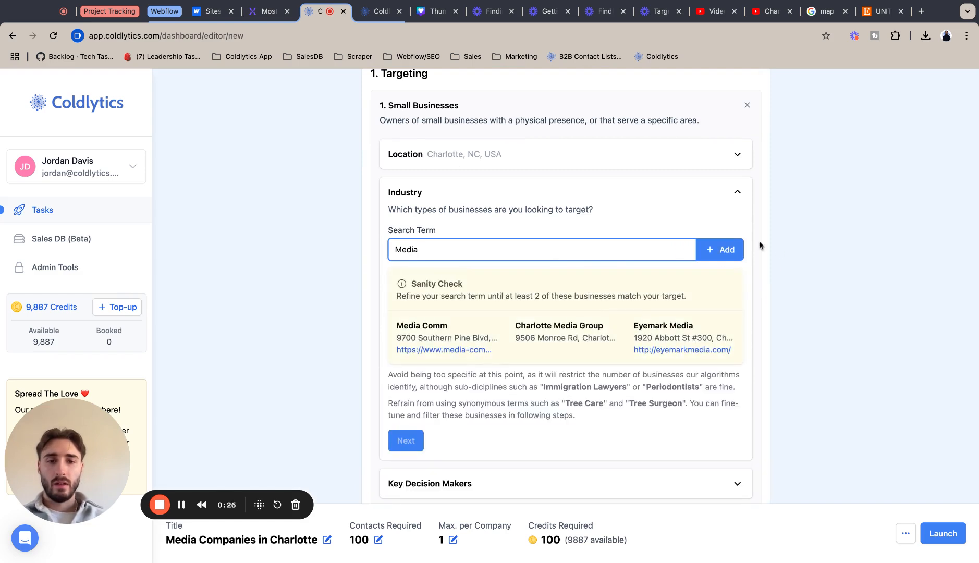
click(726, 248)
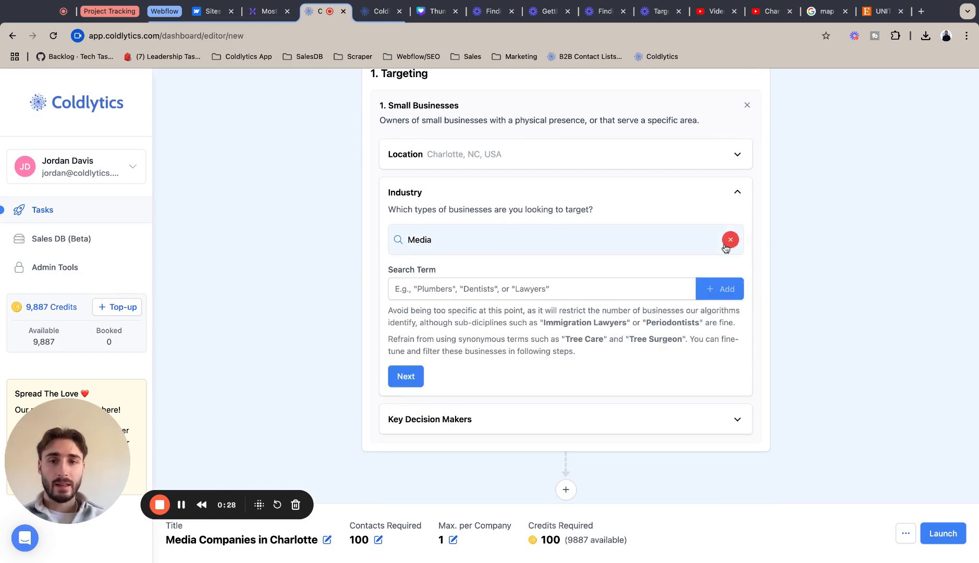
click(725, 241)
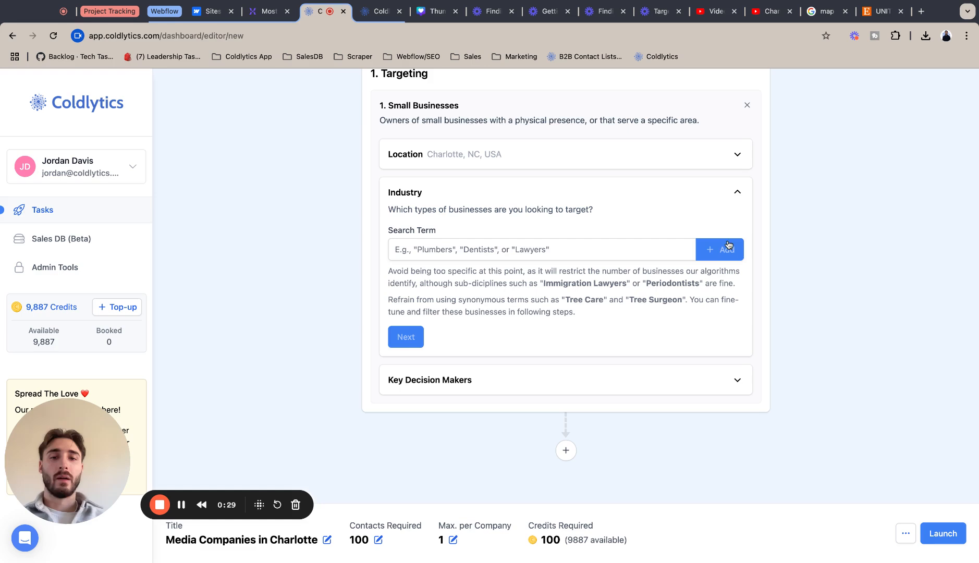
click(577, 248)
text(Media)
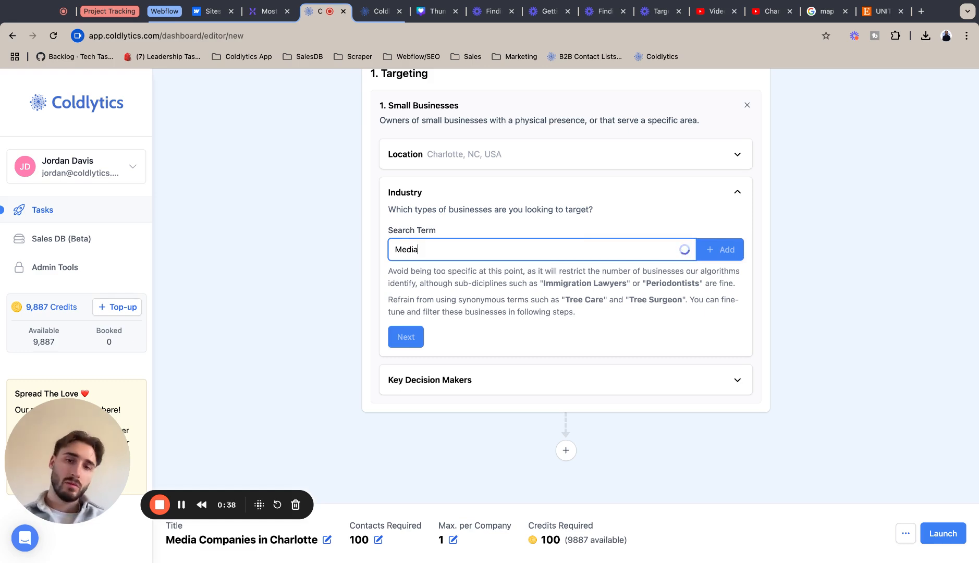
key(BackSpace)
key(BackSpace)
key(BackSpace)
key(BackSpace)
key(BackSpace)
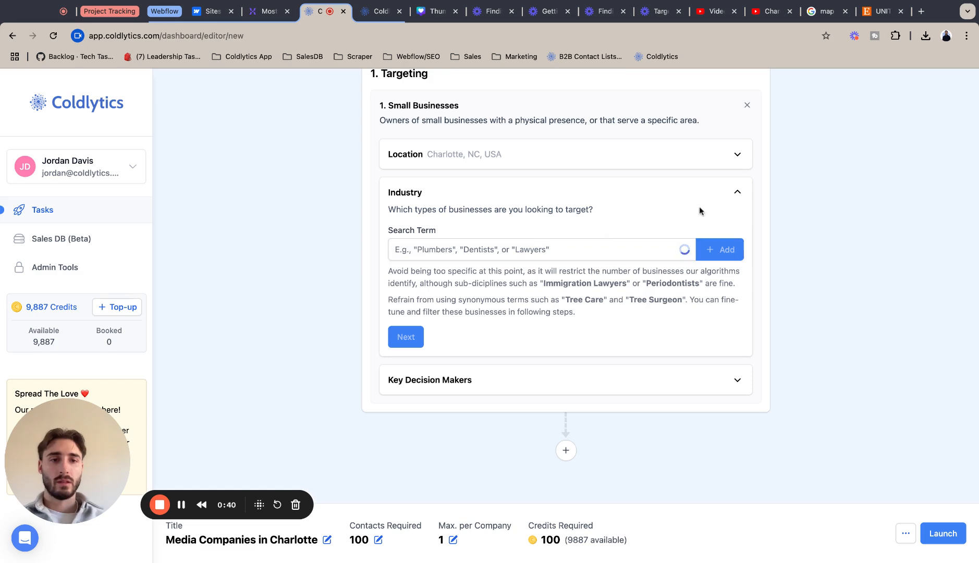
click(740, 194)
click(731, 301)
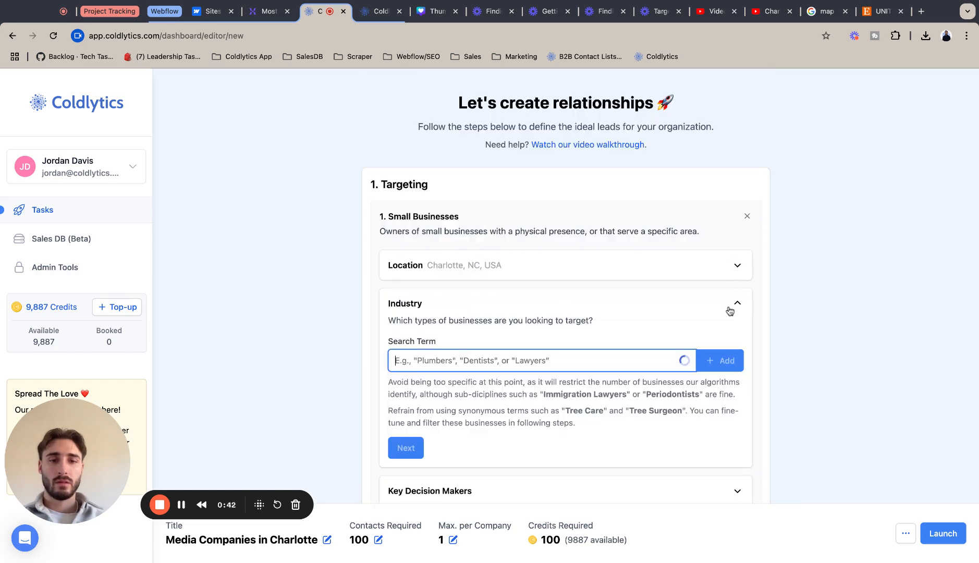
Step: Add "media" as the industry search term and proceed to the key decision makers
text(media)
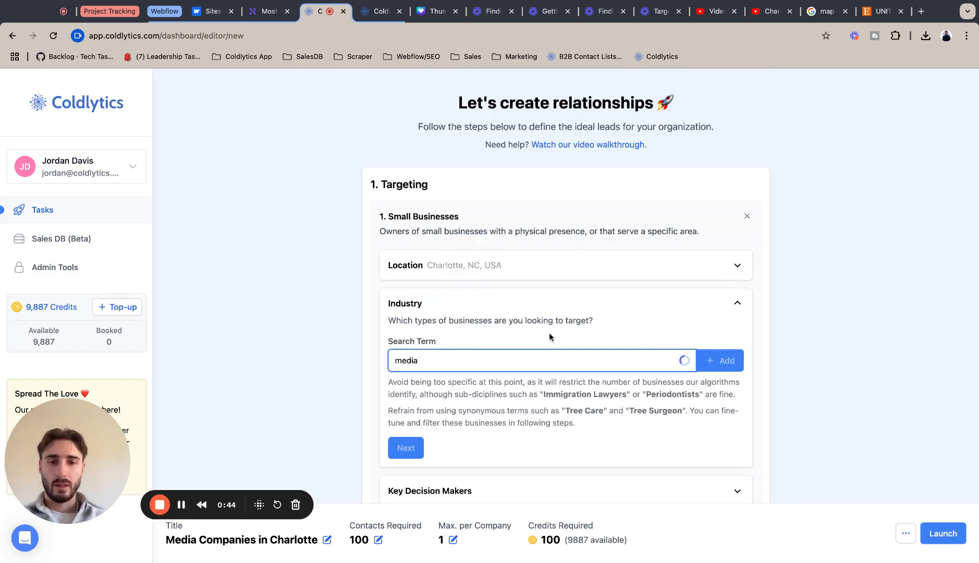
scroll(538, 361, down, 3)
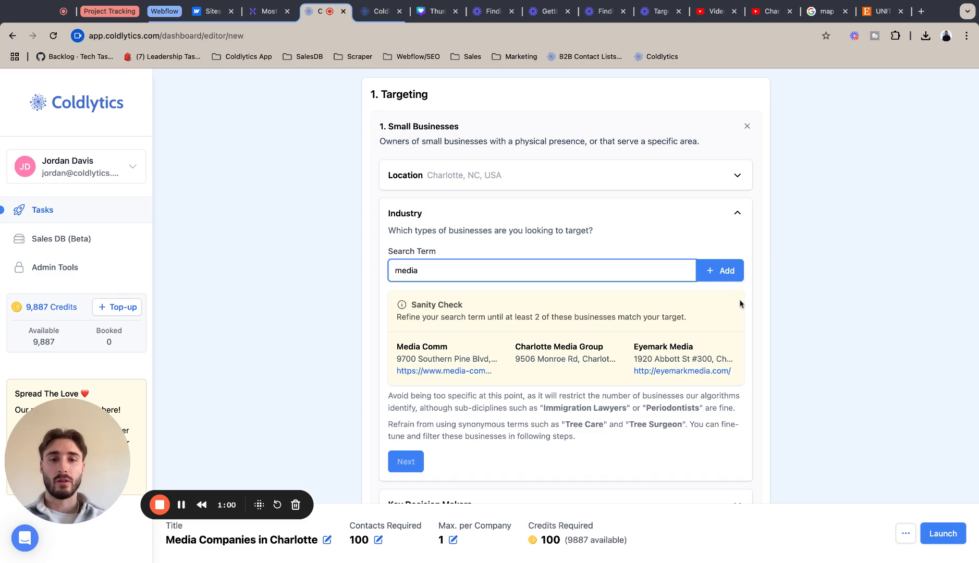
click(719, 271)
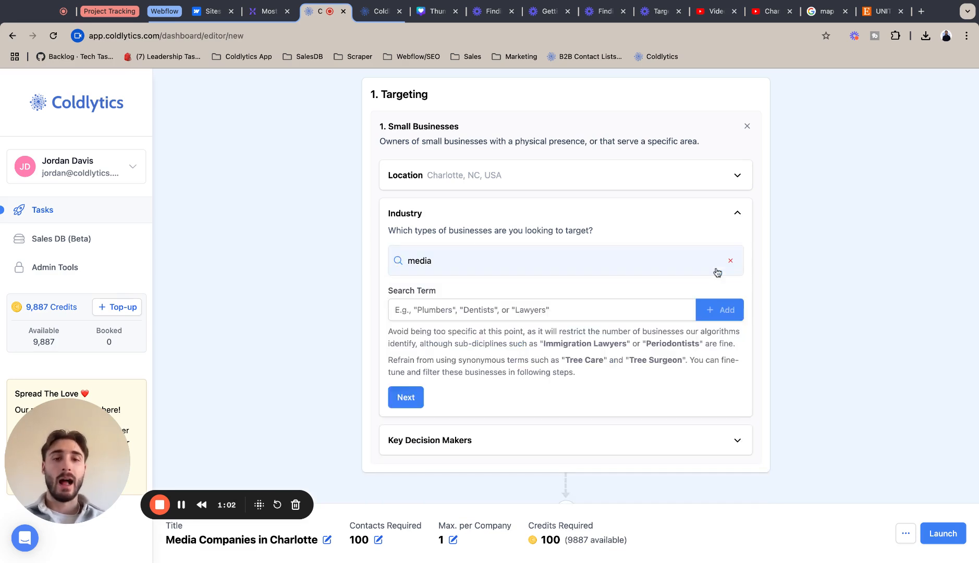
click(404, 397)
Step: Set the decision makers' seniority levels to Owners/Founders and Directors & Executives, and complete the targeting section
click(491, 321)
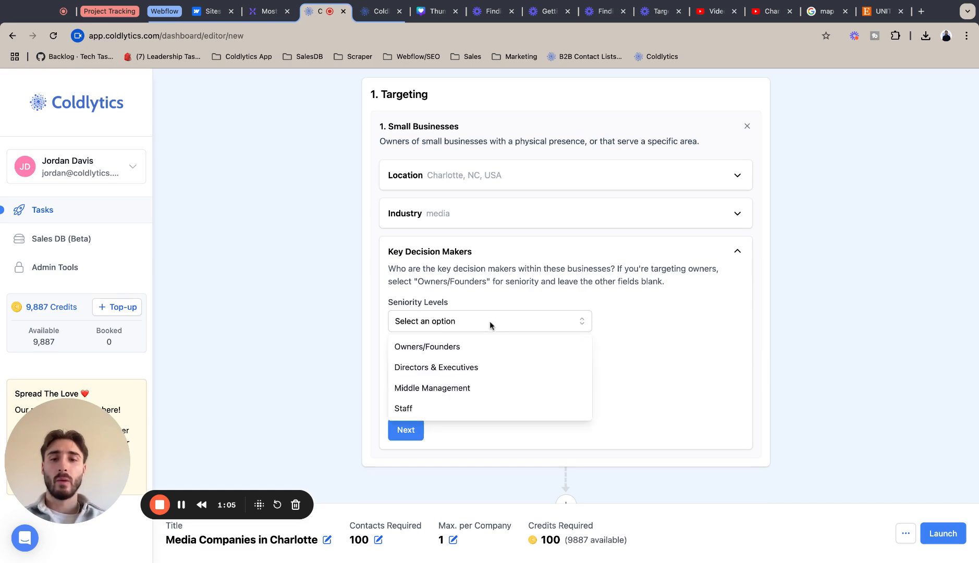
click(472, 346)
click(552, 344)
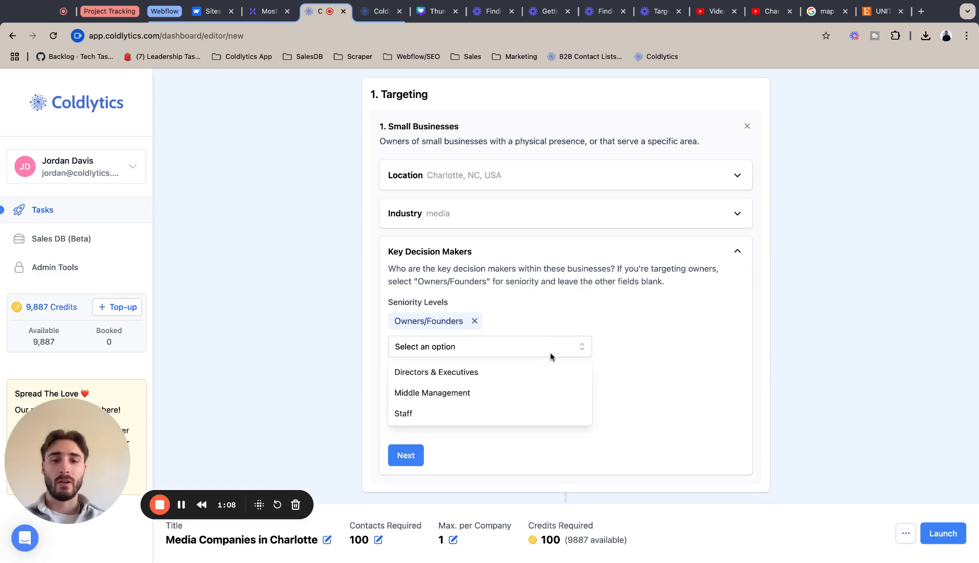
click(526, 378)
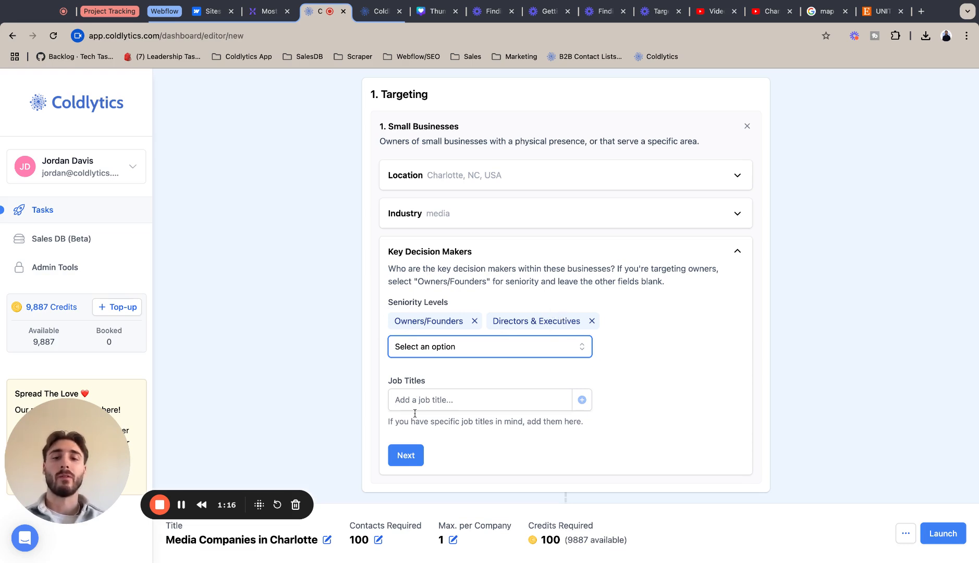
click(405, 462)
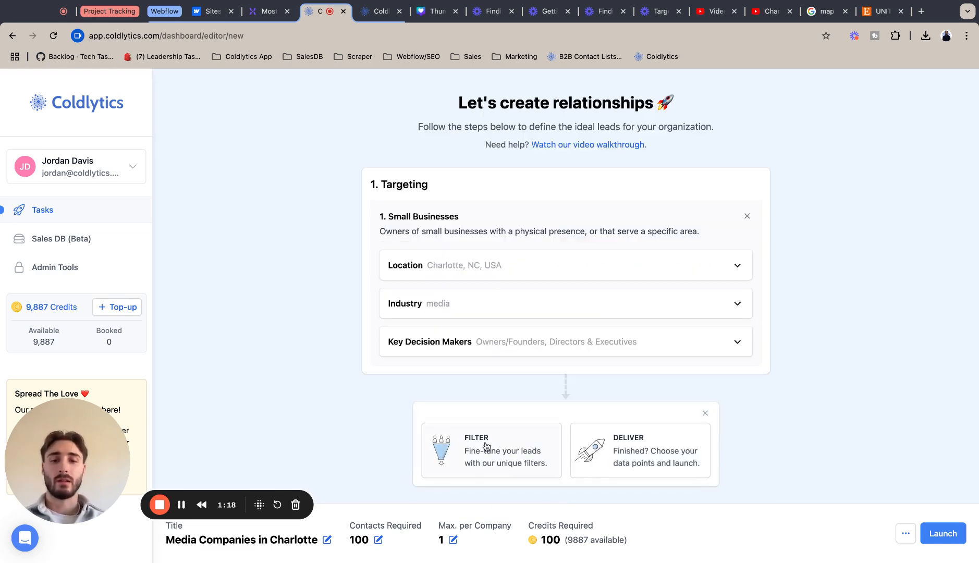
Step: Add a firmographic Google Reviews filter with a review score from 3 to 5 and confirm it
click(493, 408)
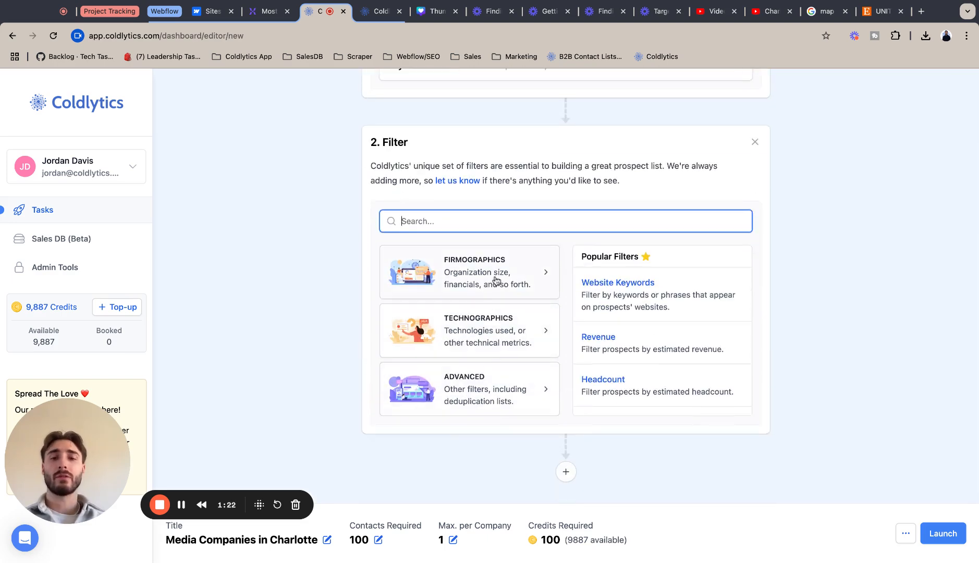
click(495, 280)
scroll(490, 340, down, 3)
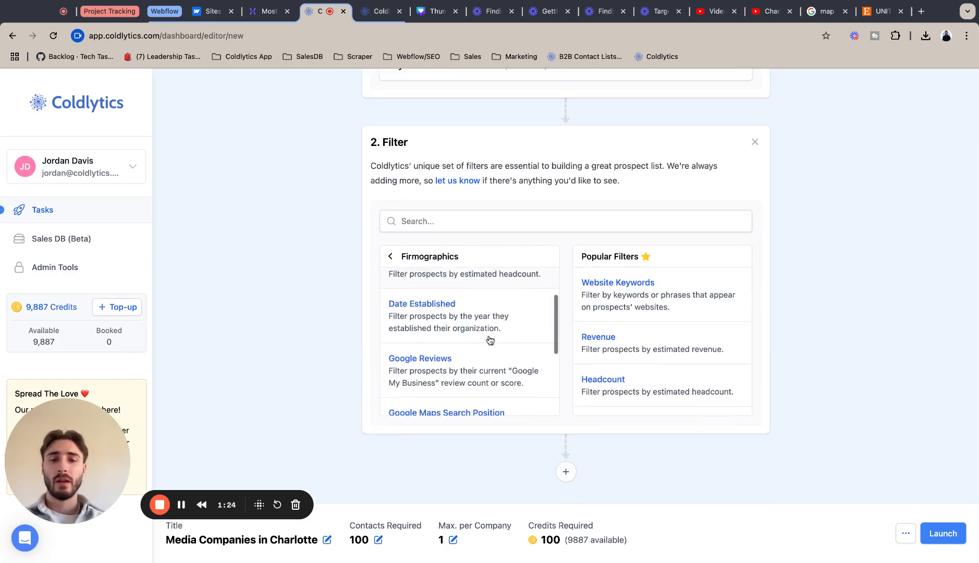
click(459, 331)
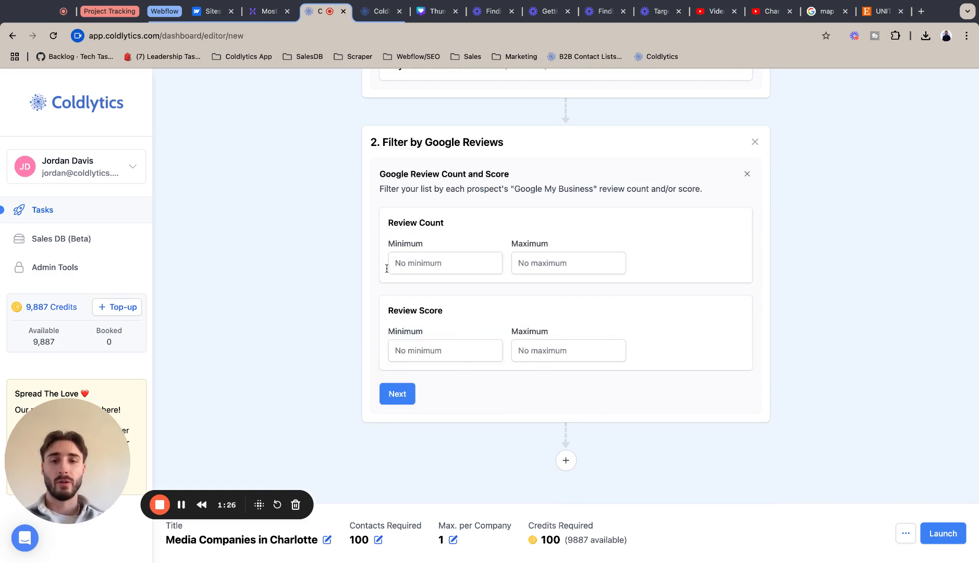
click(440, 350)
text(3)
click(547, 348)
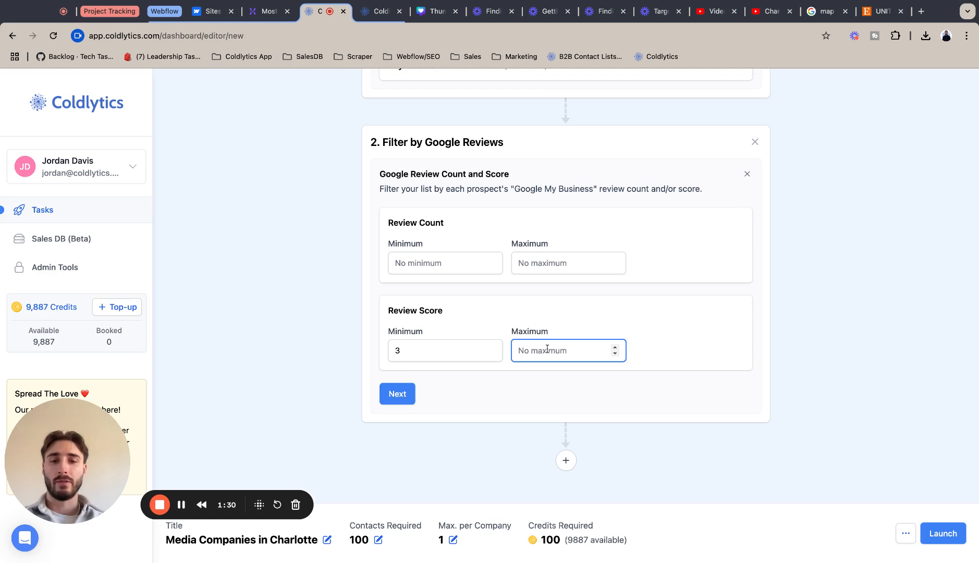
text(5)
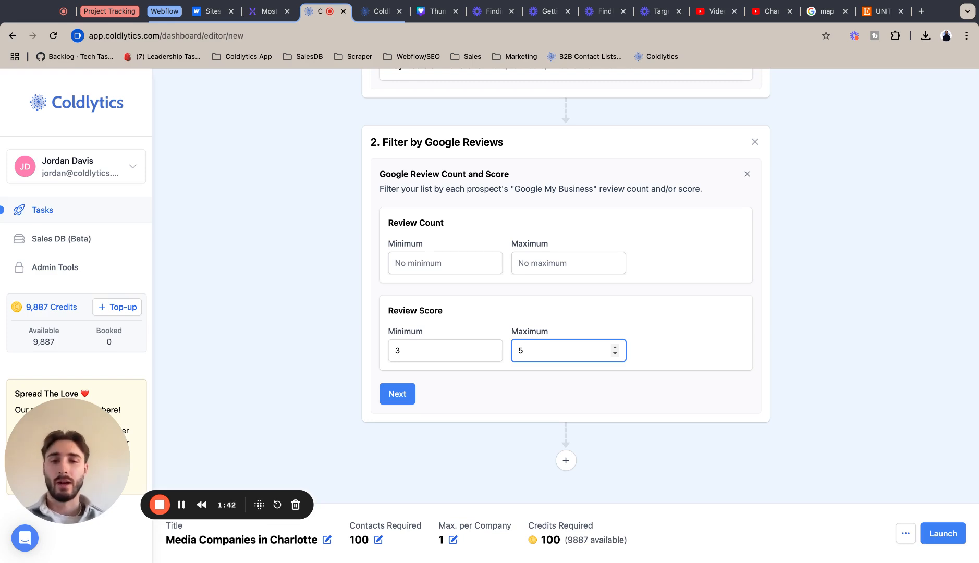
click(398, 395)
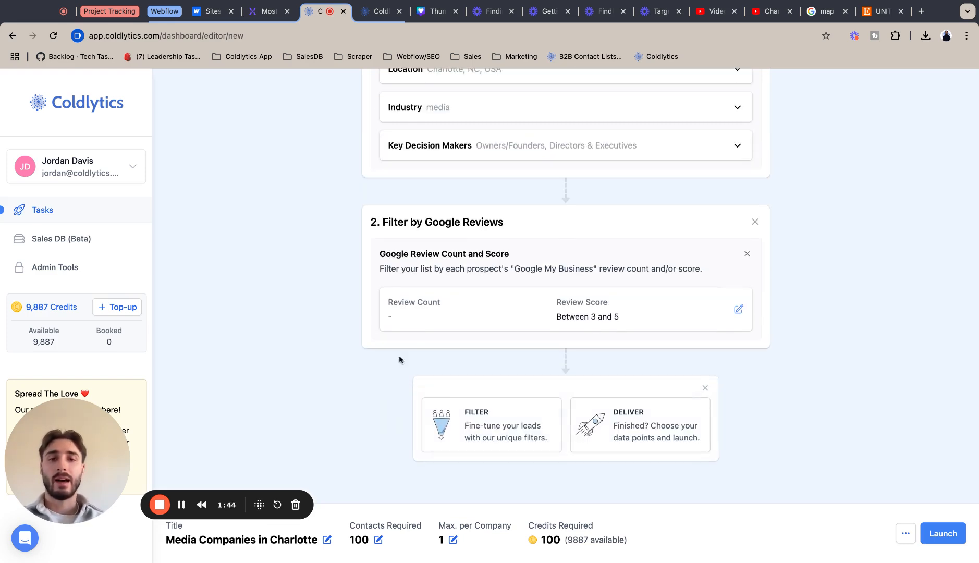
Step: Add a firmographic Date Established filter with no minimum year and 2019 as the latest year, and confirm it
click(456, 444)
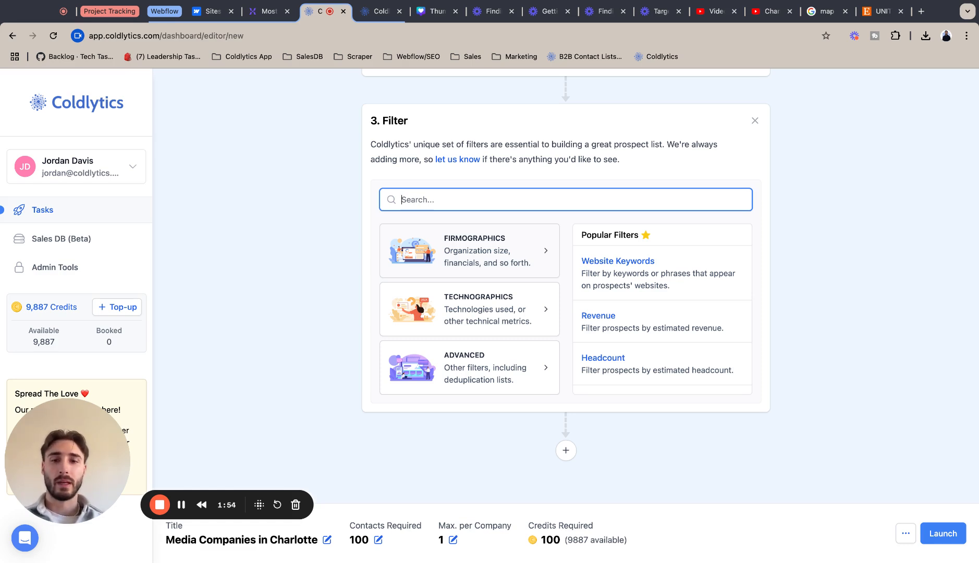
click(449, 247)
scroll(469, 322, down, 2)
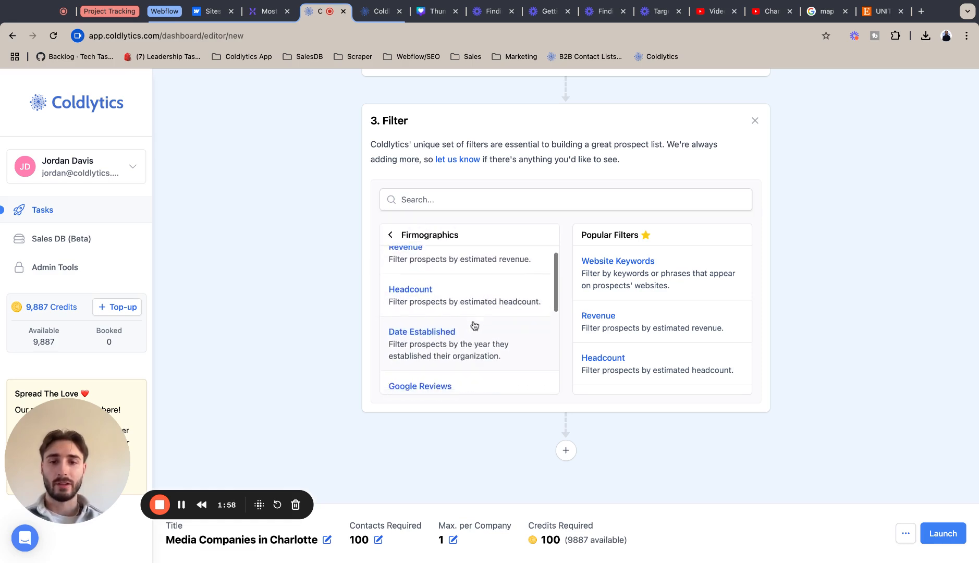
click(464, 319)
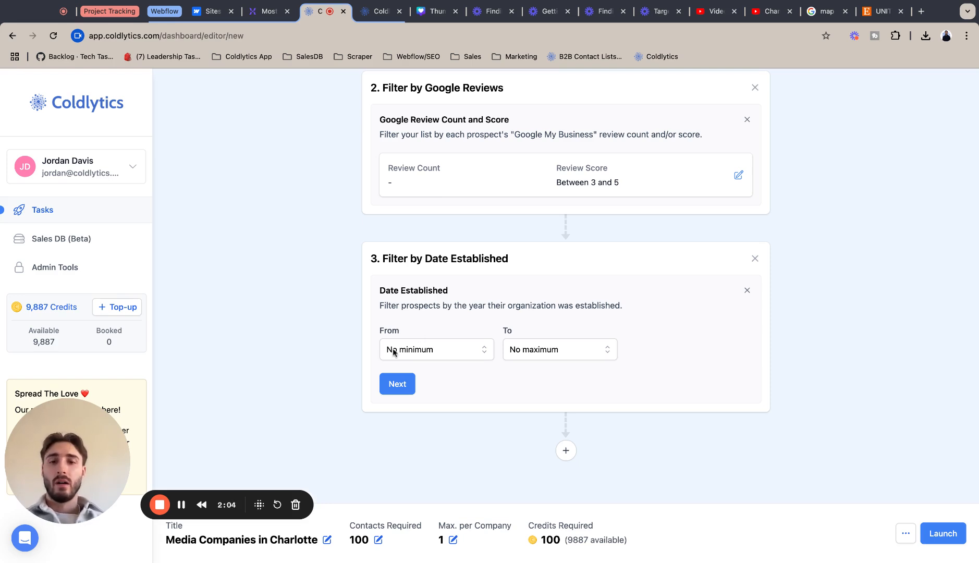
click(452, 355)
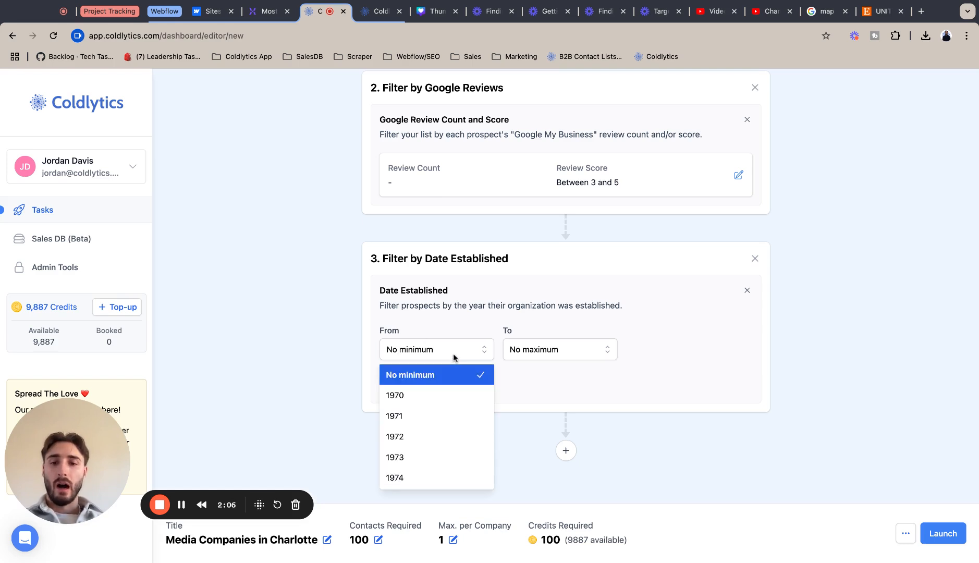
click(453, 354)
click(586, 355)
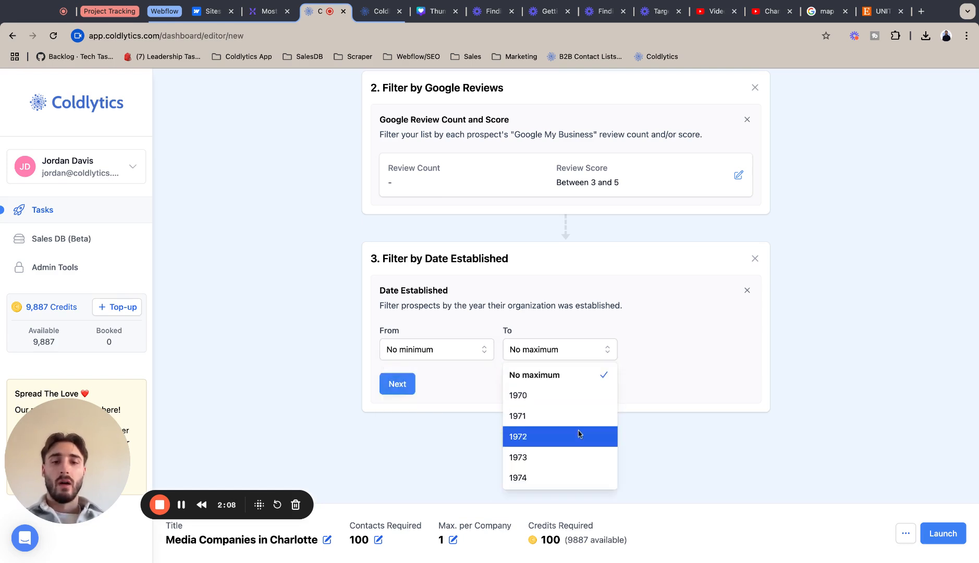
scroll(579, 434, down, 15)
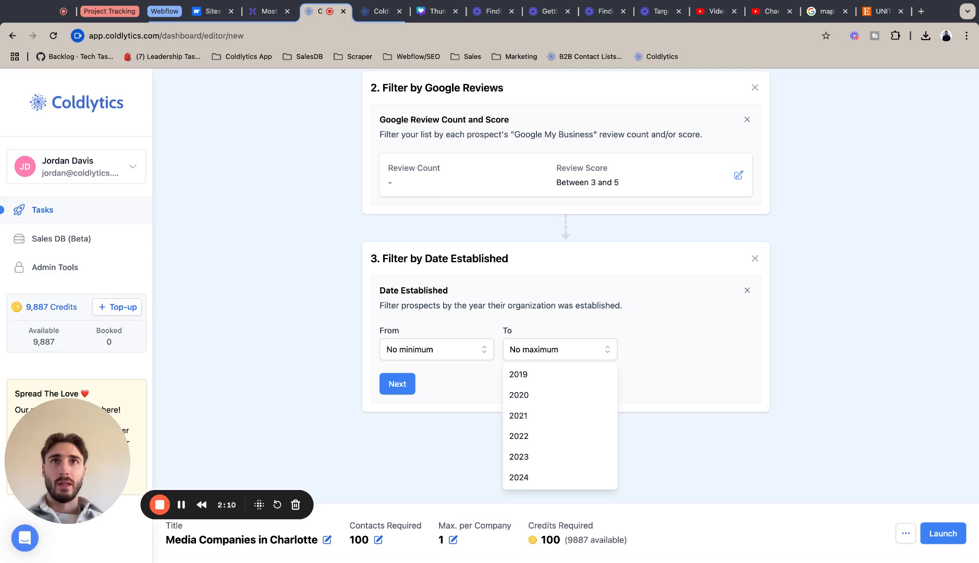
scroll(547, 394, up, 2)
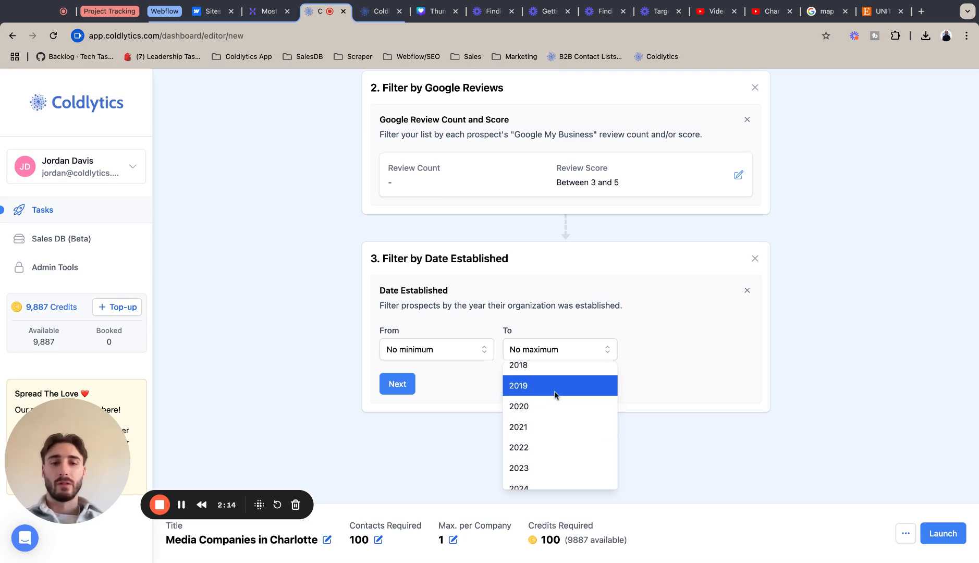
click(538, 394)
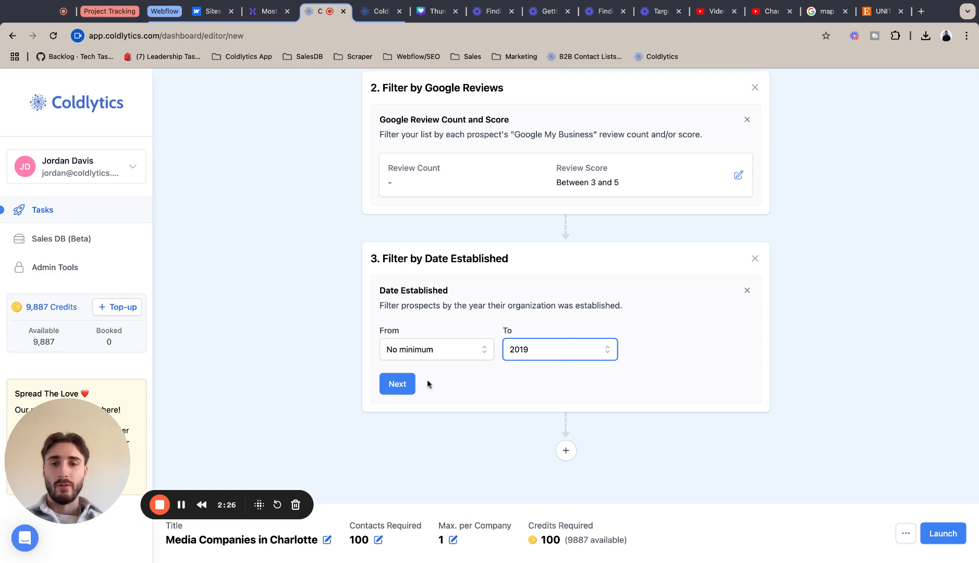
click(396, 384)
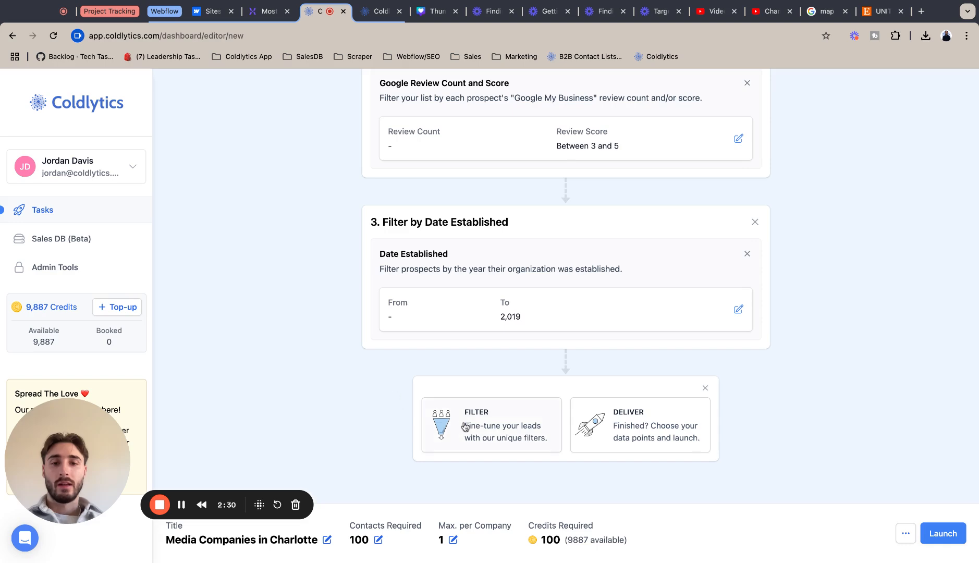
Step: Add another filter from the firmographics category, choosing Google Maps Search Position
click(465, 426)
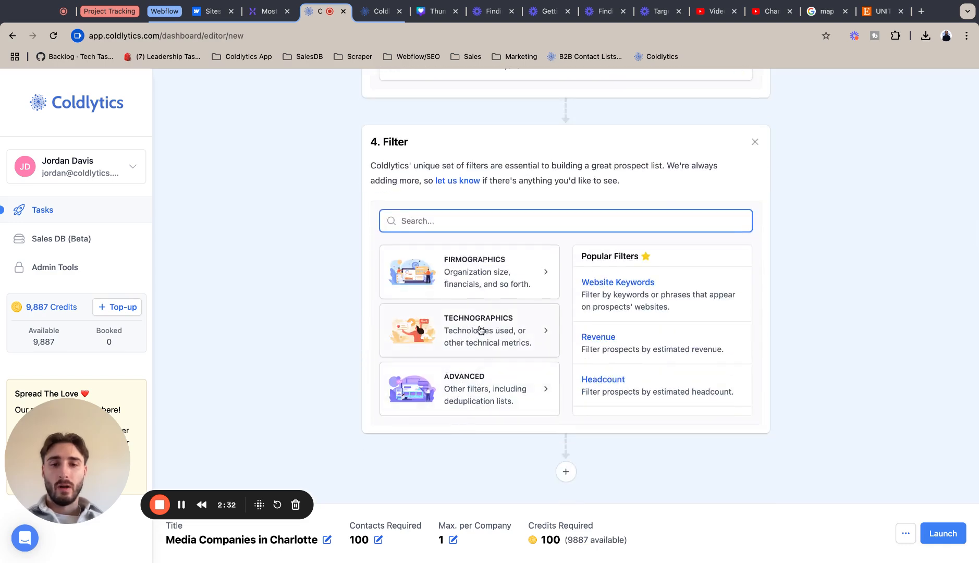
click(478, 329)
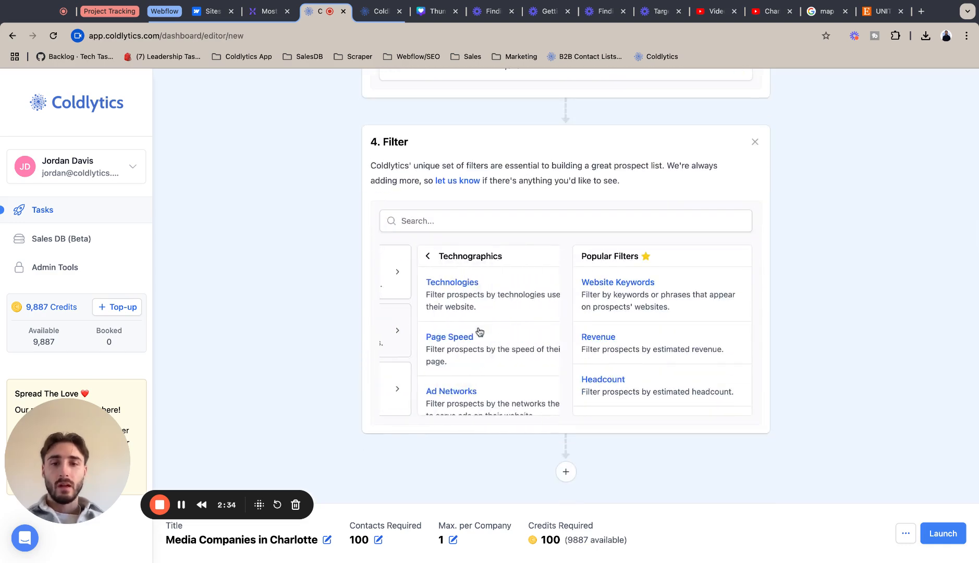
click(392, 258)
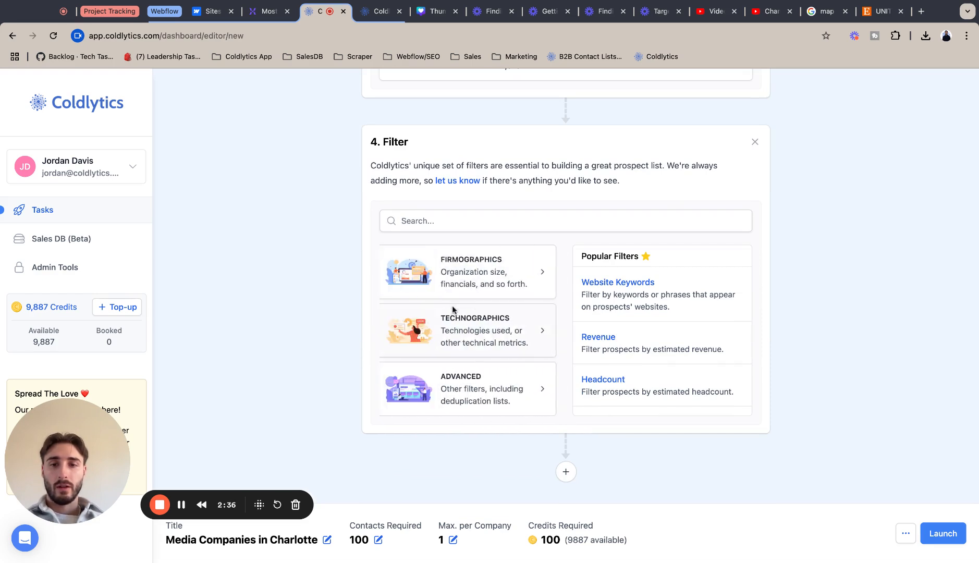
click(474, 281)
scroll(469, 372, down, 5)
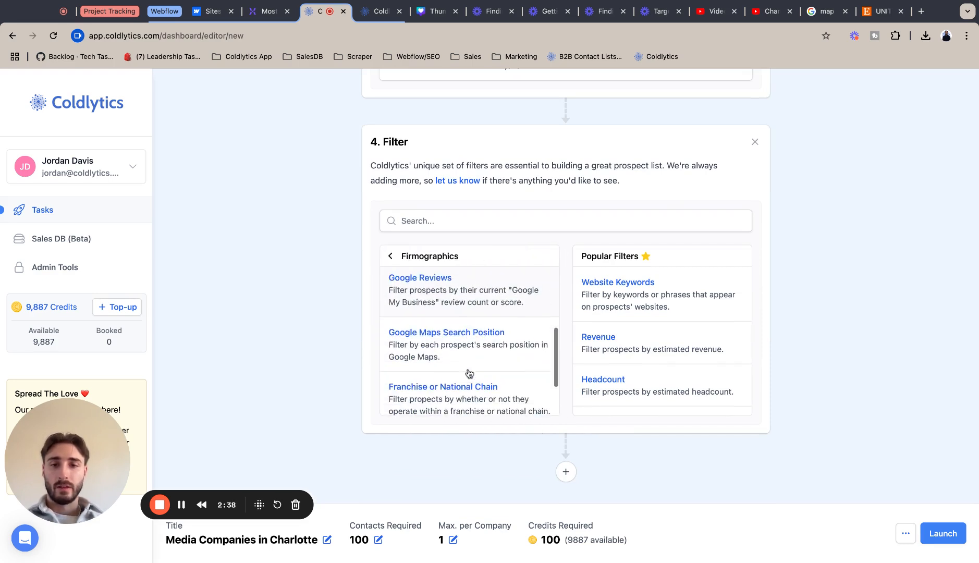
click(468, 343)
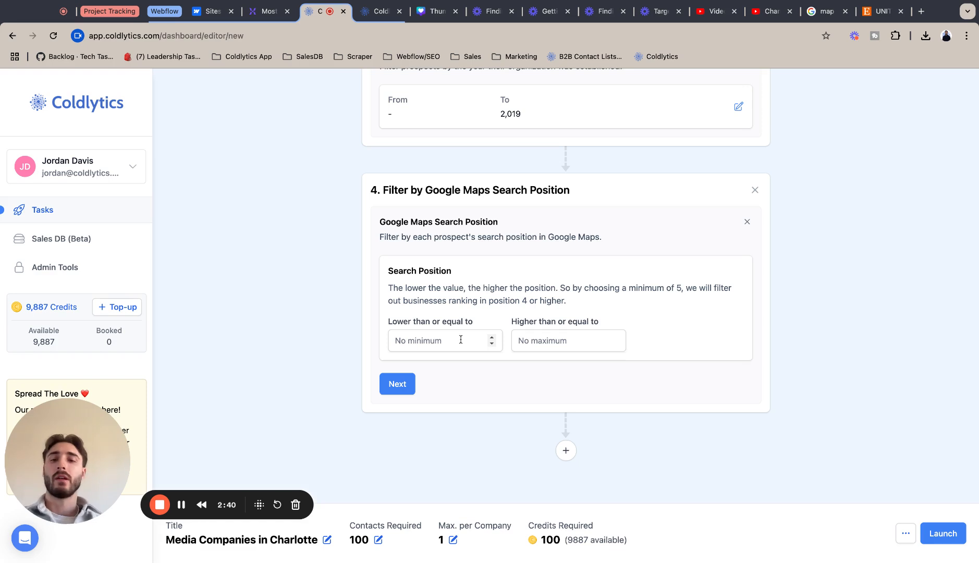
Step: Set the Google Maps search position range from 6 to 15 and confirm the filter
click(429, 344)
text(6)
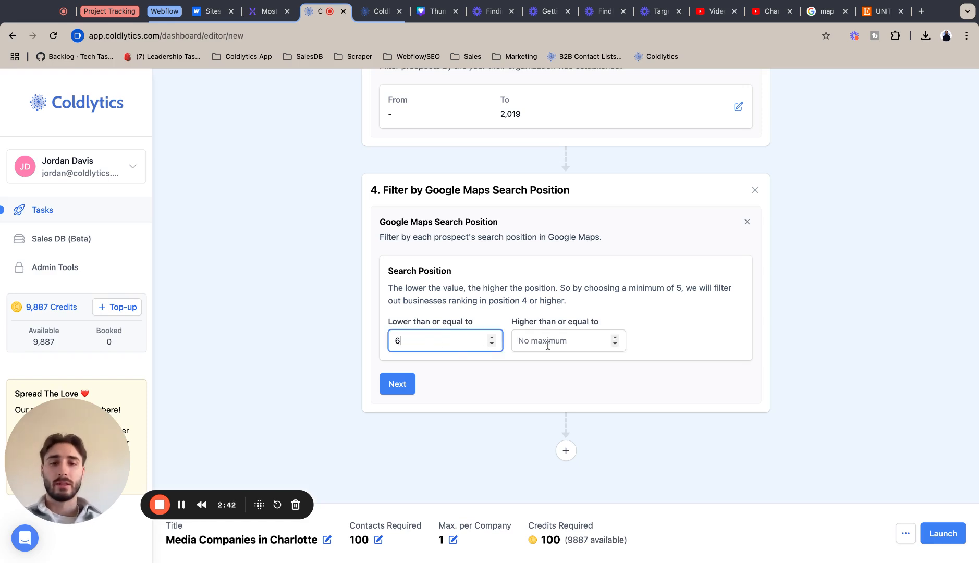
click(542, 341)
text(15)
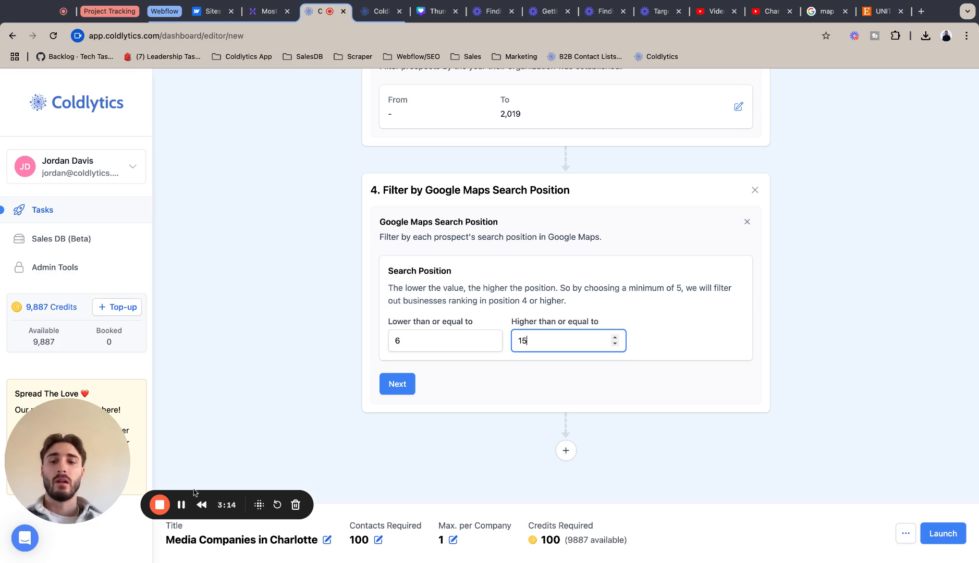
click(728, 459)
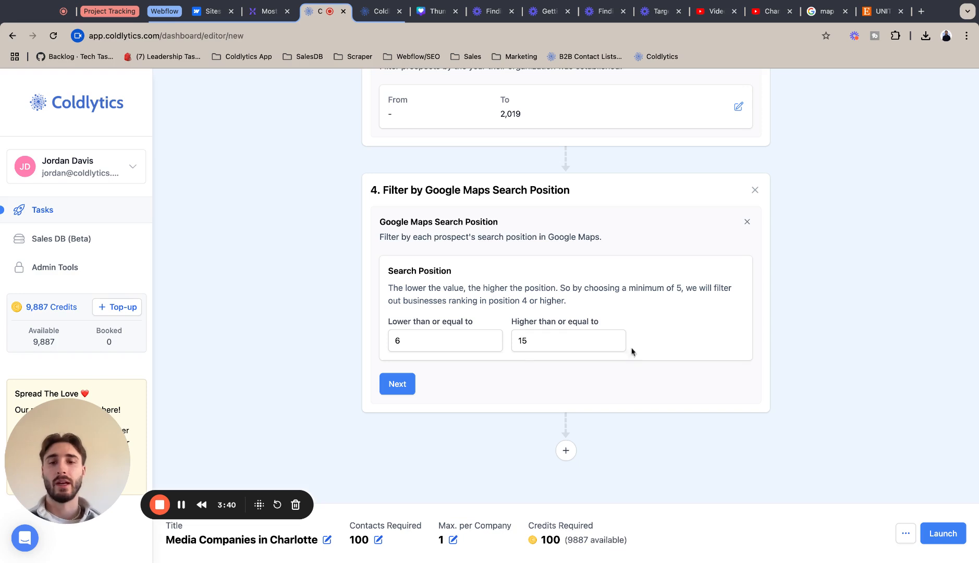
click(399, 386)
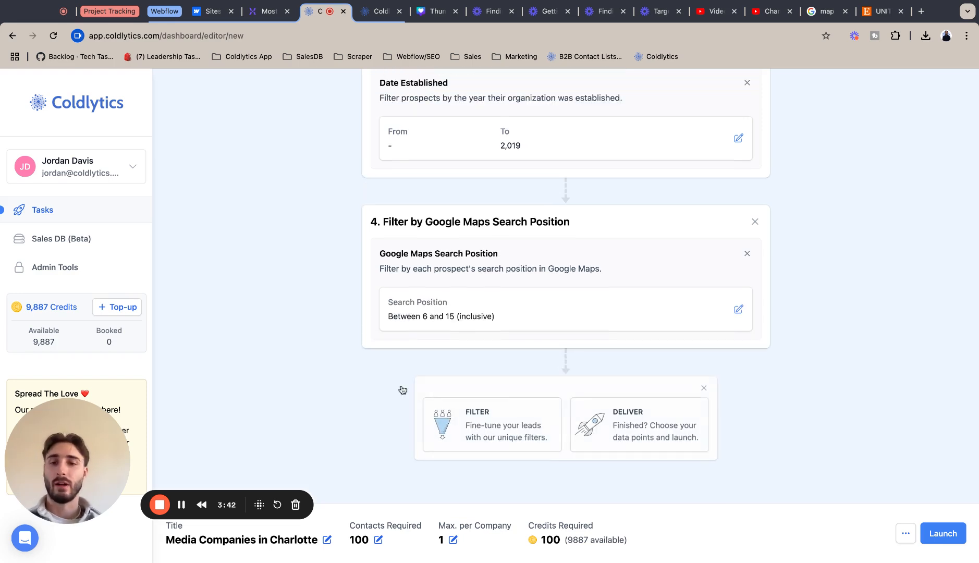
Step: Proceed to the delivery section and reset the auto-selected data points
scroll(490, 354, up, 5)
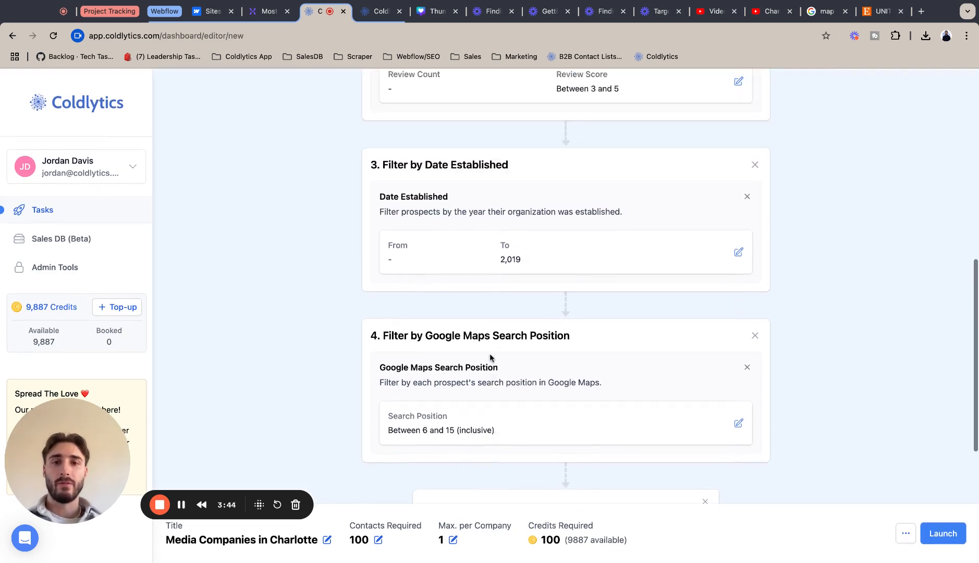
scroll(489, 354, down, 5)
click(625, 417)
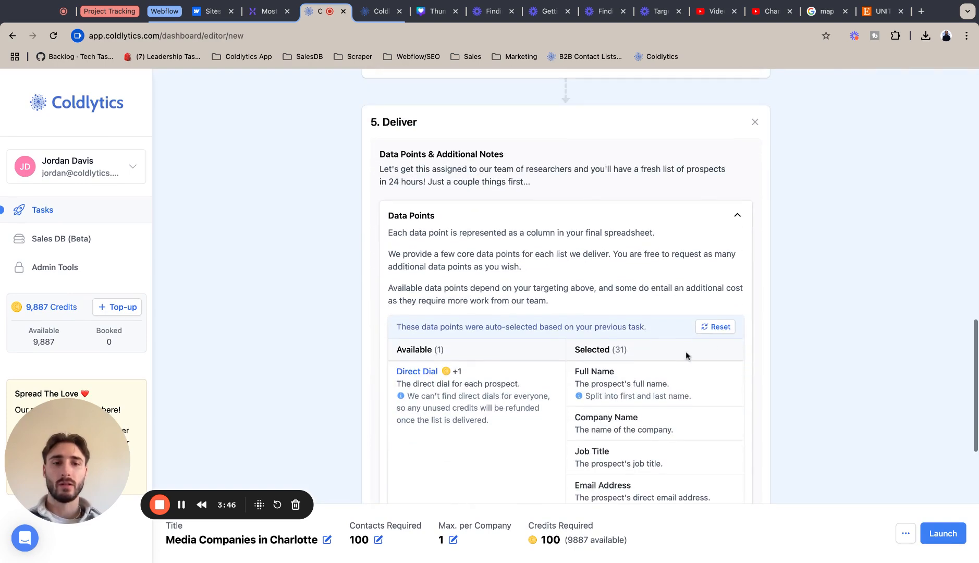
click(719, 327)
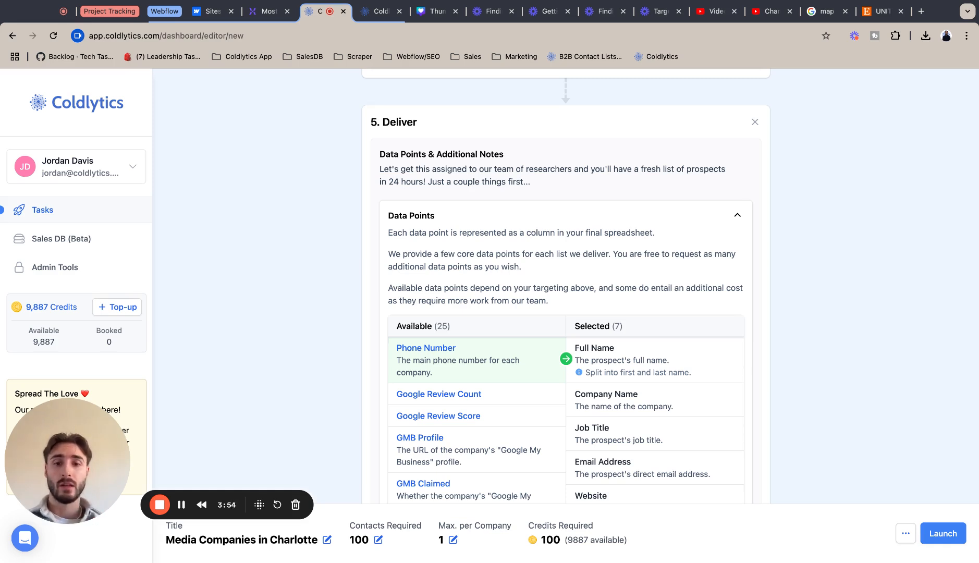
Step: Add the Phone Number, Google Review Count, Google Review Score, GMB Profile and GMB Claimed data points
click(485, 360)
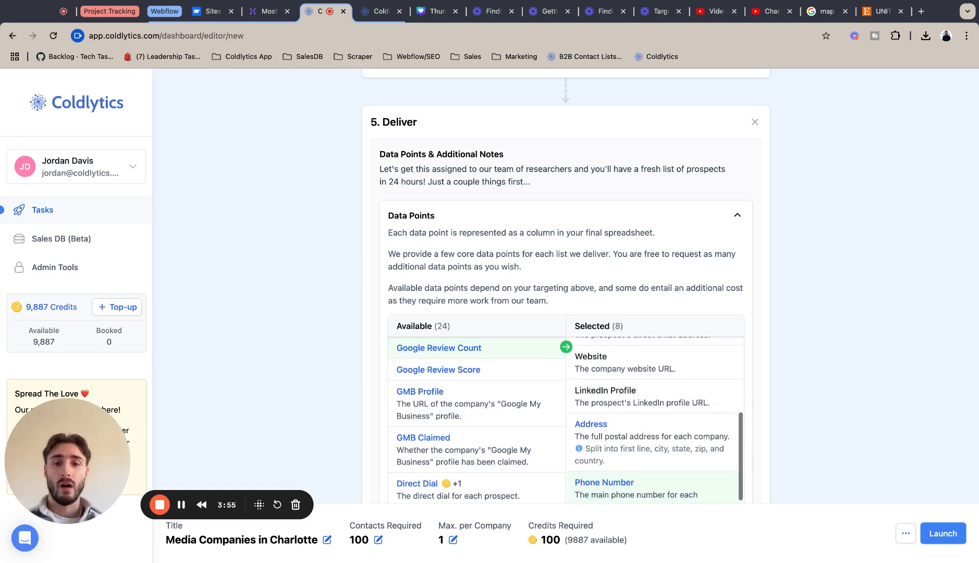
click(444, 348)
click(462, 348)
click(462, 349)
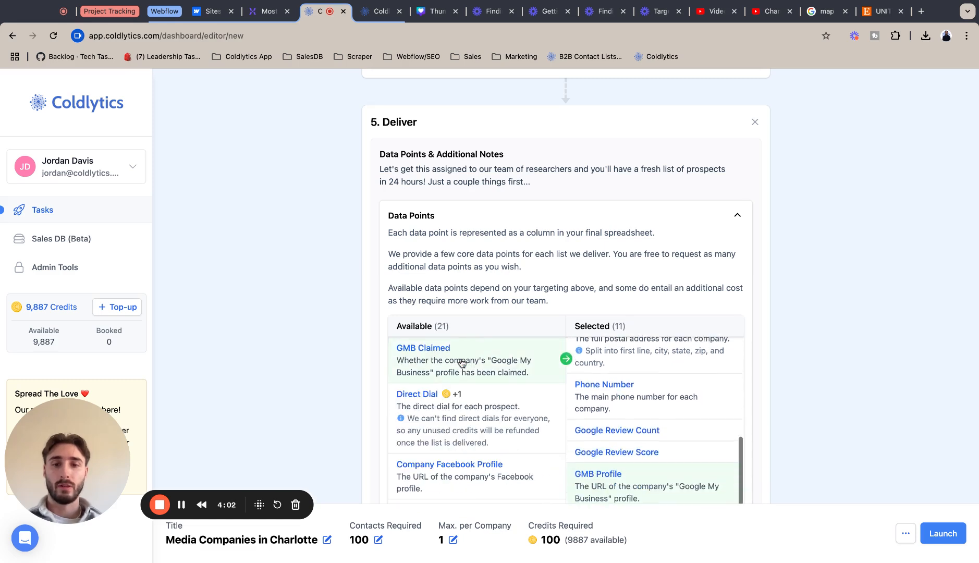
click(462, 361)
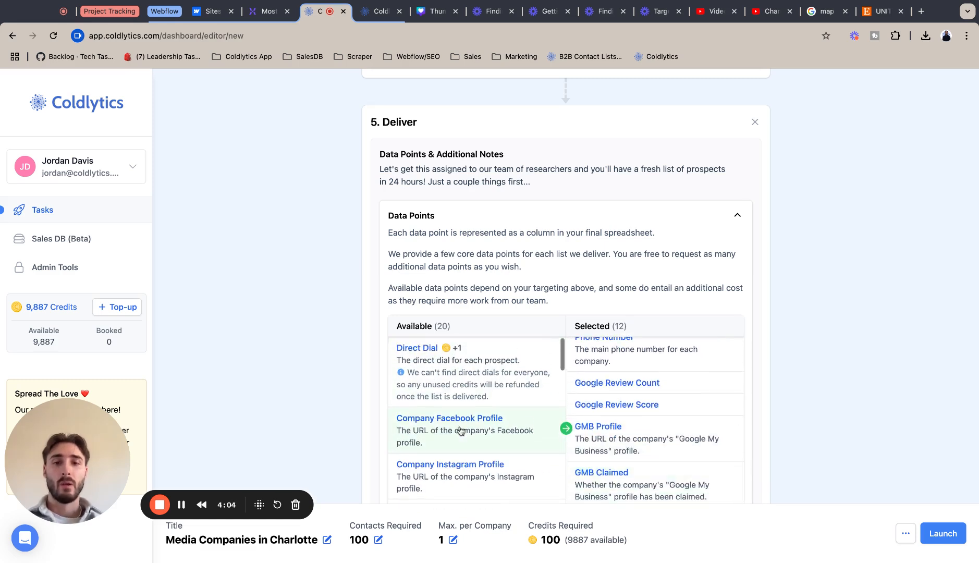
scroll(424, 419, down, 1)
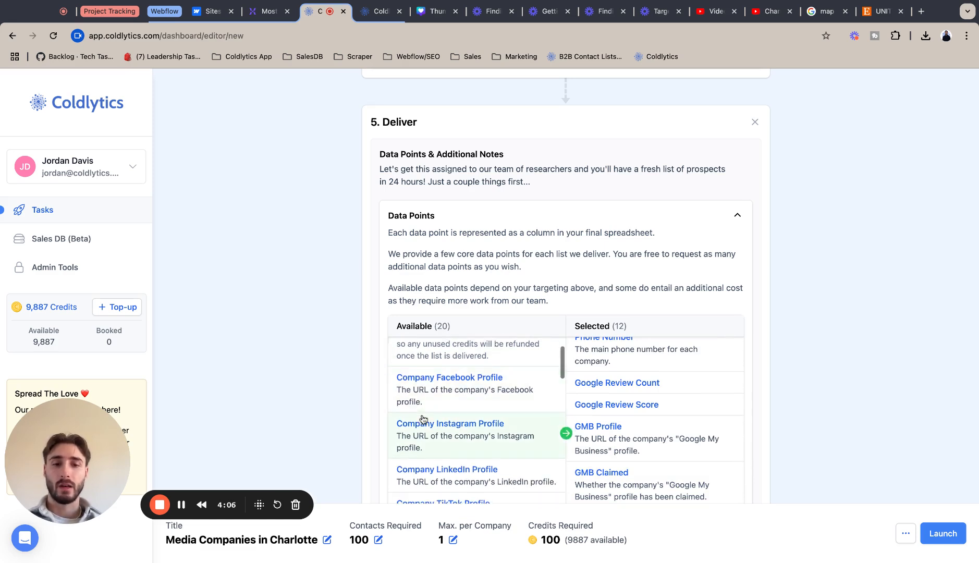
scroll(442, 388, up, 1)
click(442, 389)
click(599, 461)
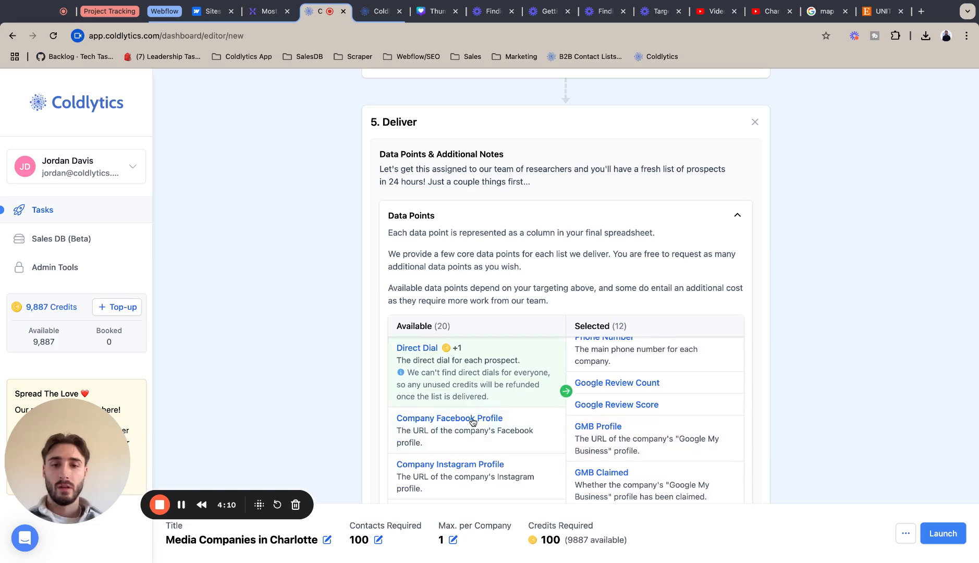
Step: Add the company Facebook, Instagram, LinkedIn, TikTok and Twitter profiles as data points
click(473, 421)
click(472, 442)
click(472, 442)
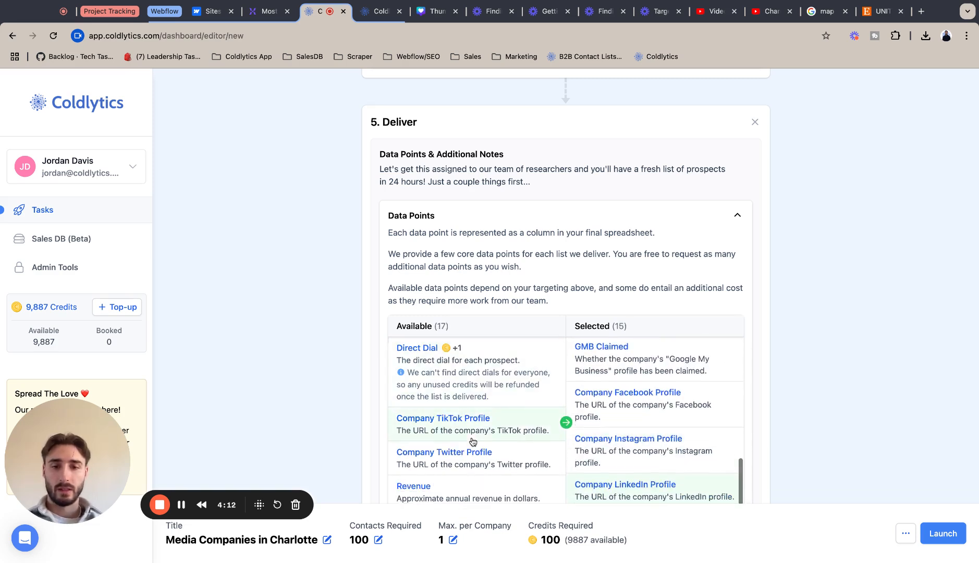
click(473, 440)
click(473, 424)
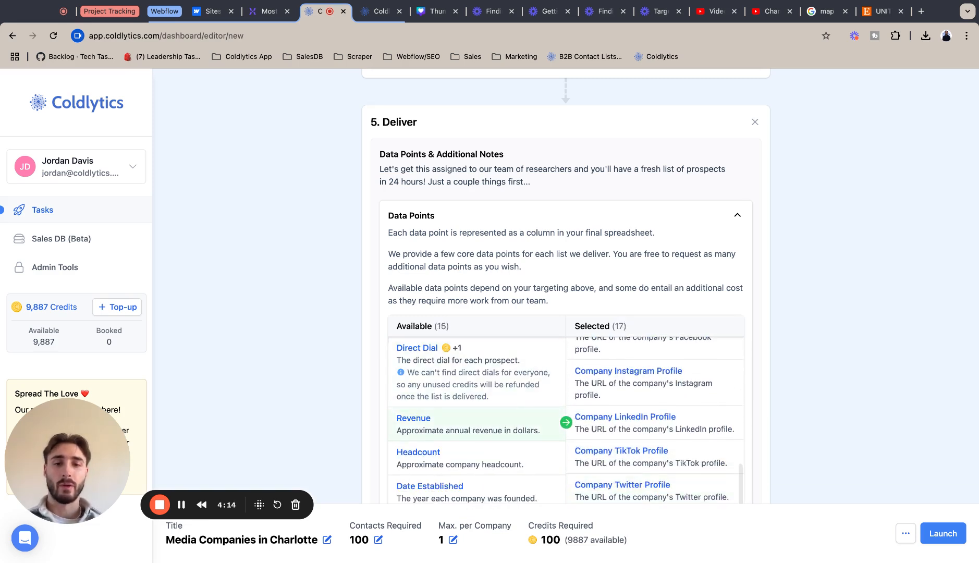
Step: Add the Revenue, Headcount and Date Established data points and the Facebook, Google, LinkedIn and TikTok Ad Pixels
click(473, 424)
click(473, 424)
click(473, 424)
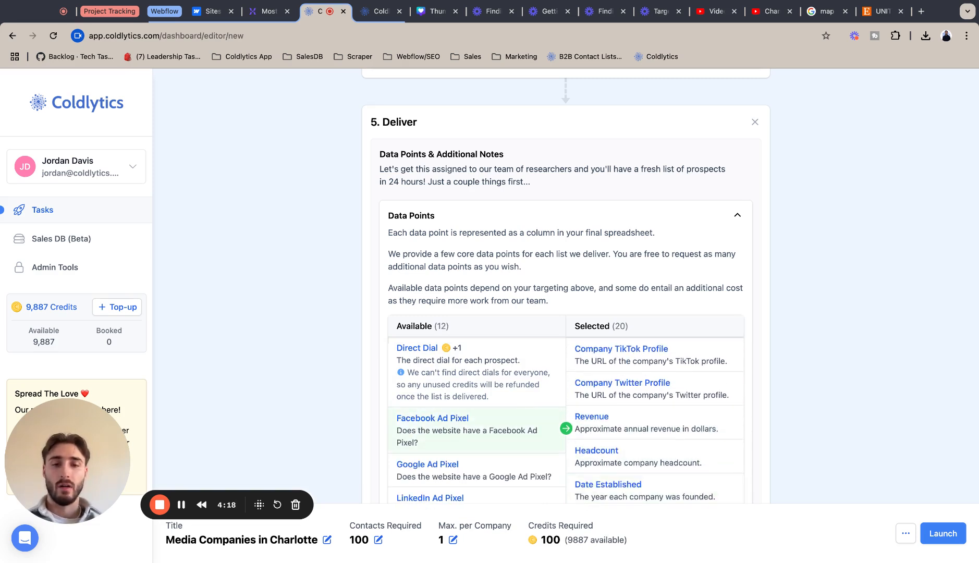
click(472, 424)
click(473, 423)
click(473, 424)
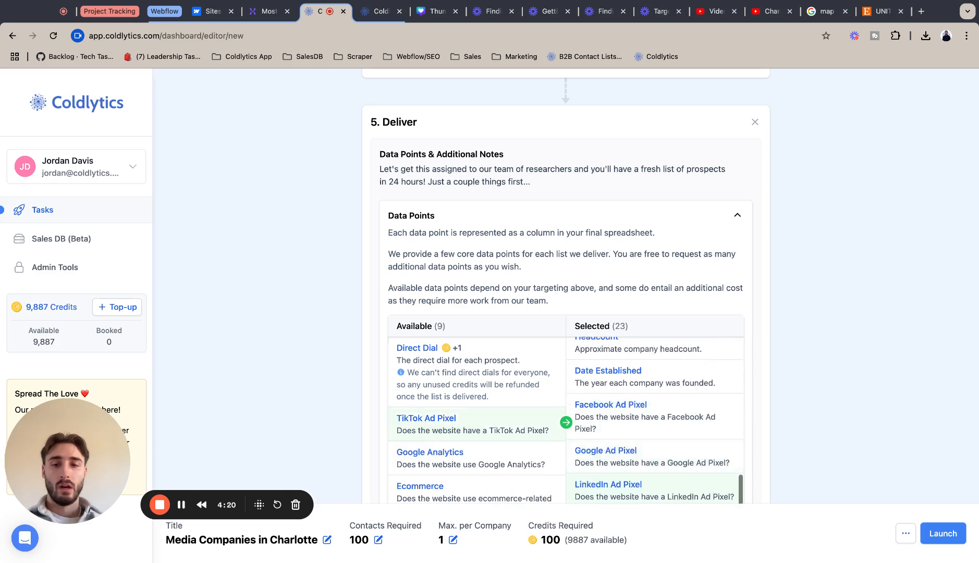
click(472, 424)
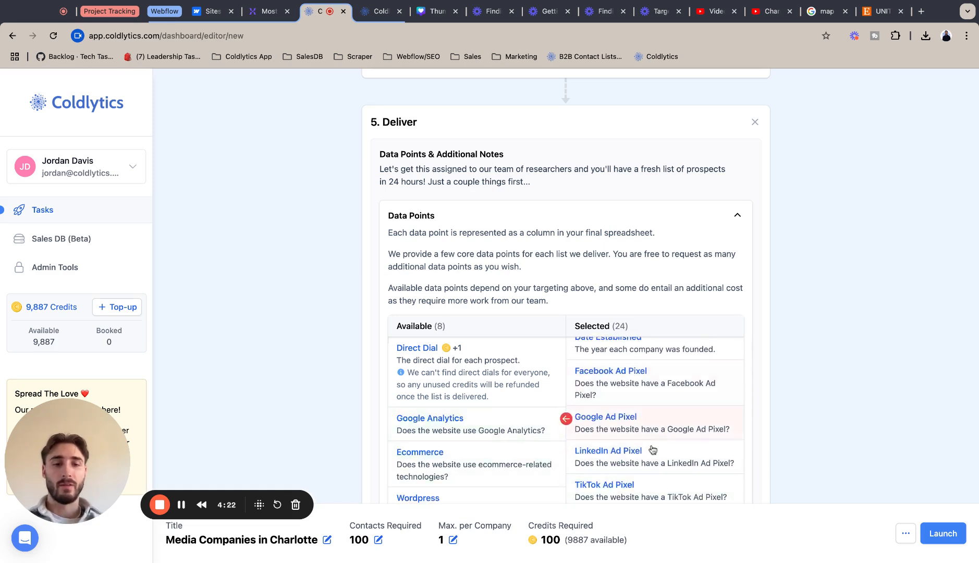
Step: Add the Google Analytics, Ecommerce, Wordpress, Page Speed, Search Term, Search Location and Search Position data points
click(449, 429)
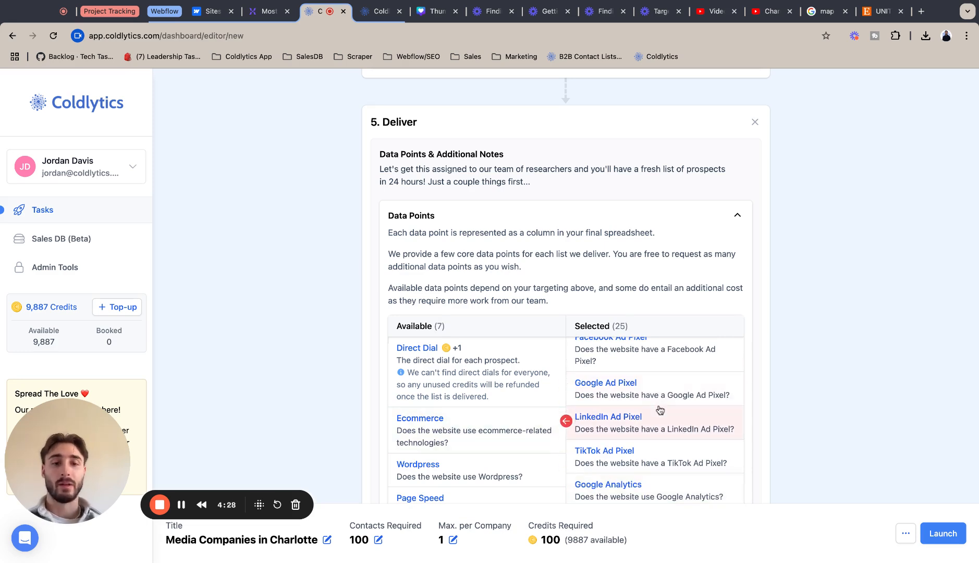
click(424, 443)
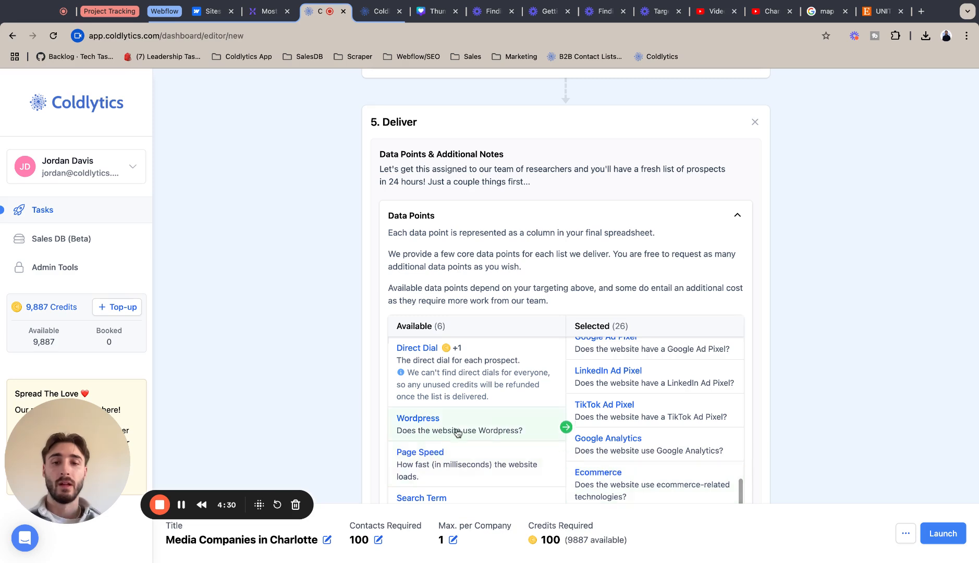
click(457, 472)
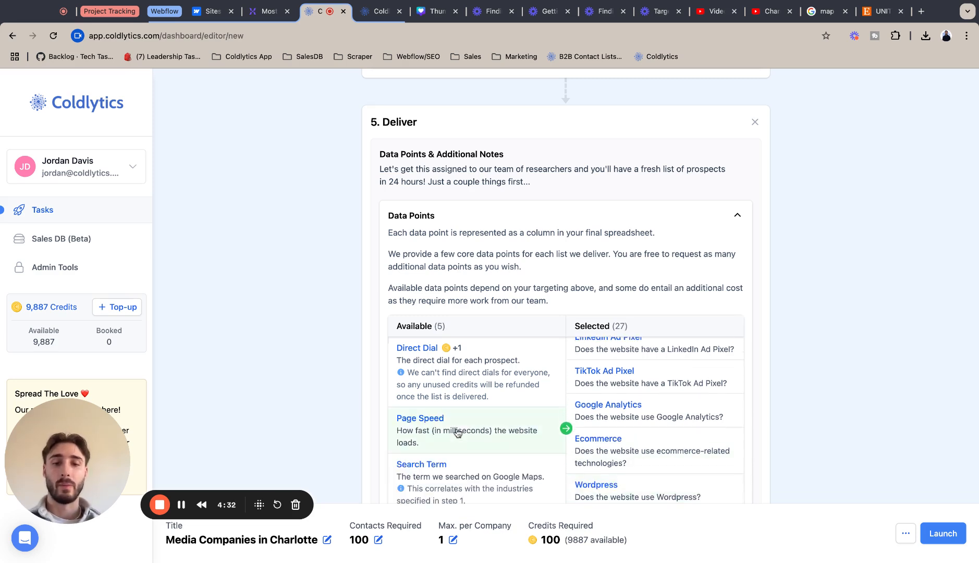
click(460, 433)
click(463, 437)
click(464, 438)
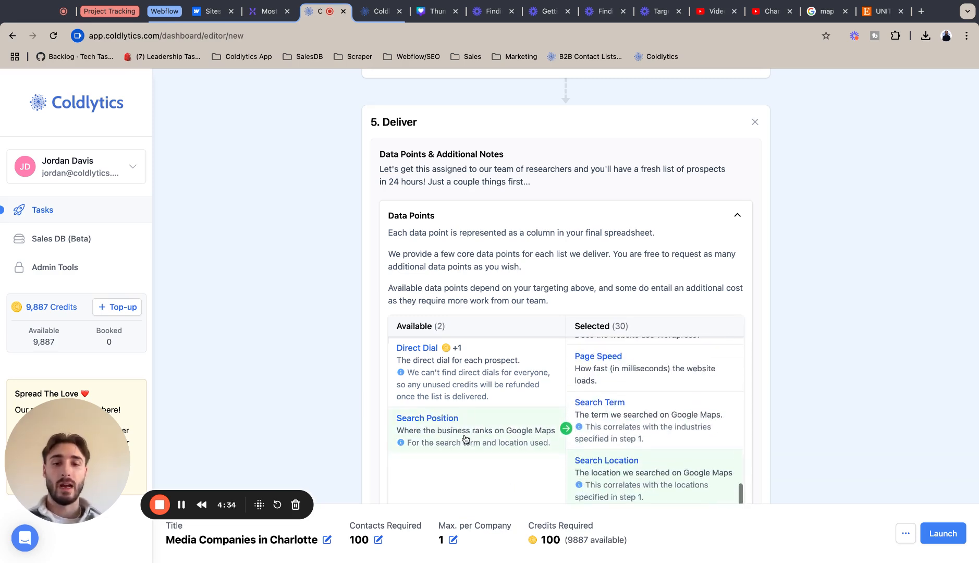
click(466, 440)
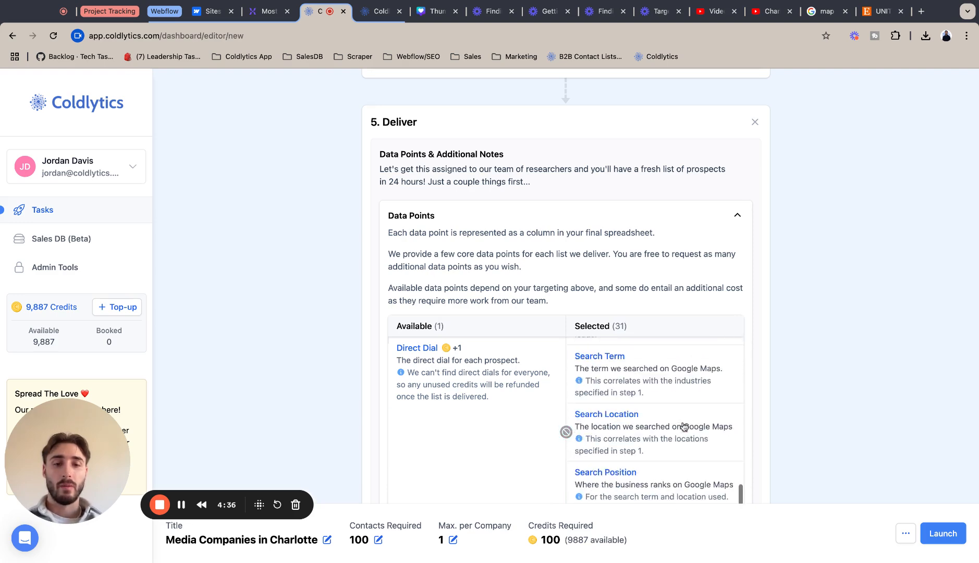
Step: Confirm the selected data points and finish the delivery section without any additional notes
scroll(784, 415, down, 3)
click(405, 407)
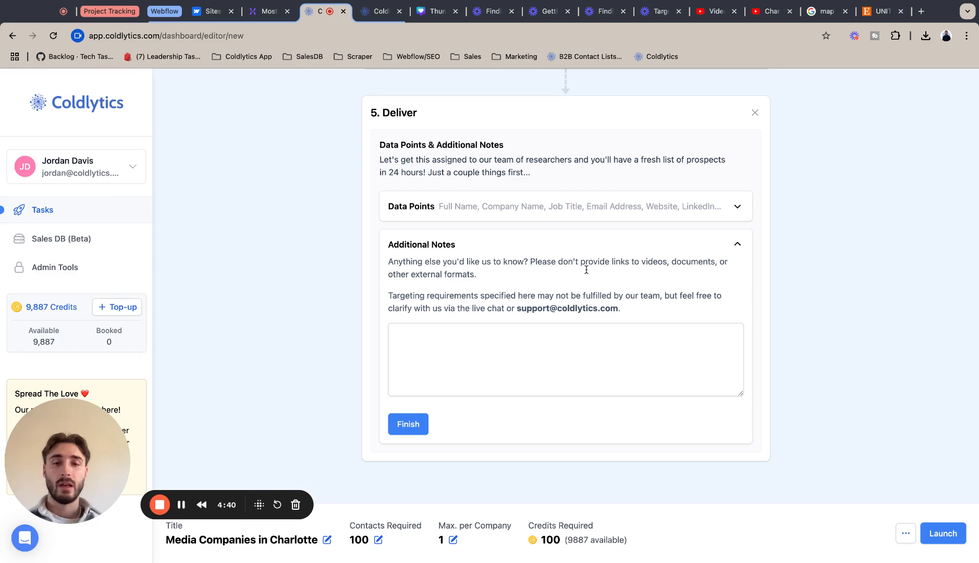
click(423, 425)
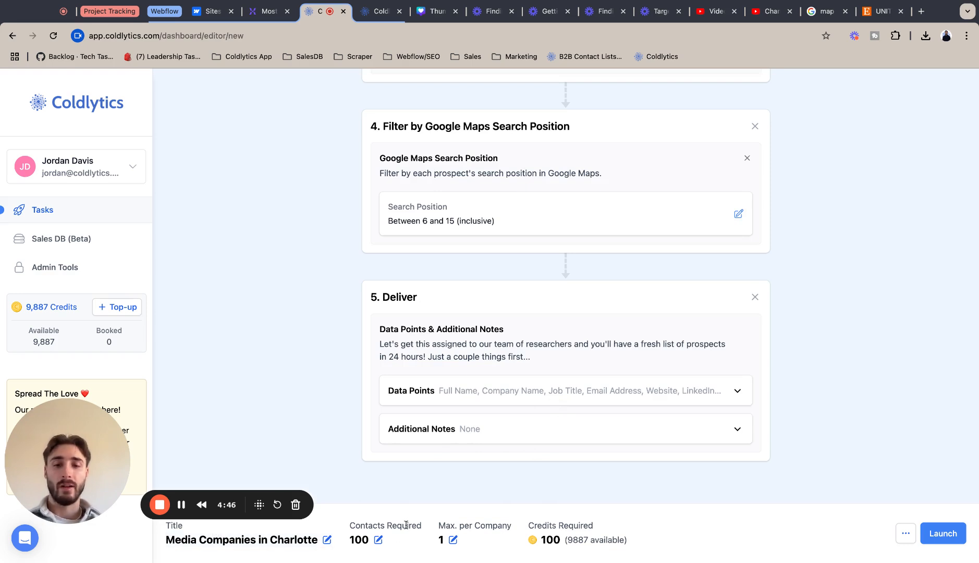
Step: Launch the "Media Companies in Charlotte" task without saving it as a draft
click(906, 534)
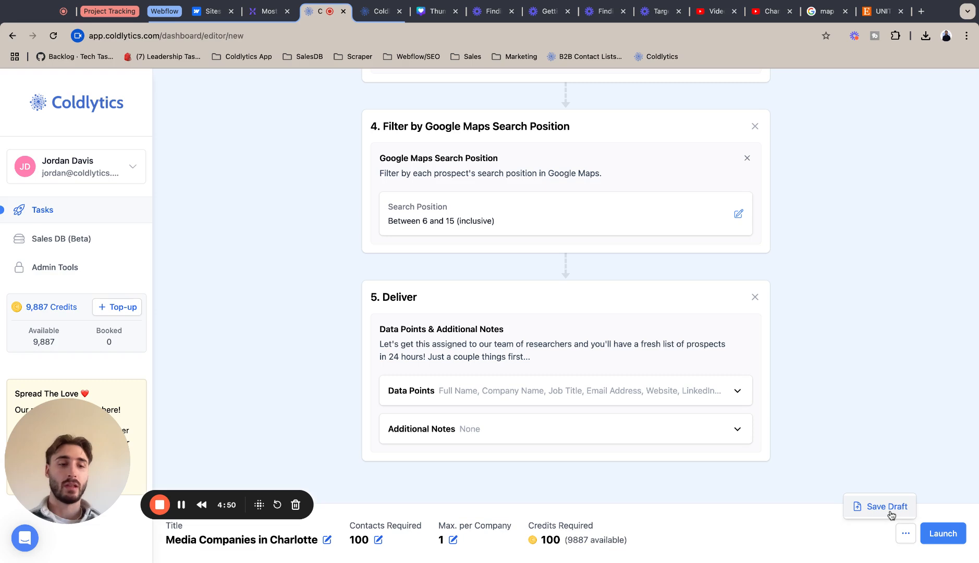
click(921, 419)
click(943, 534)
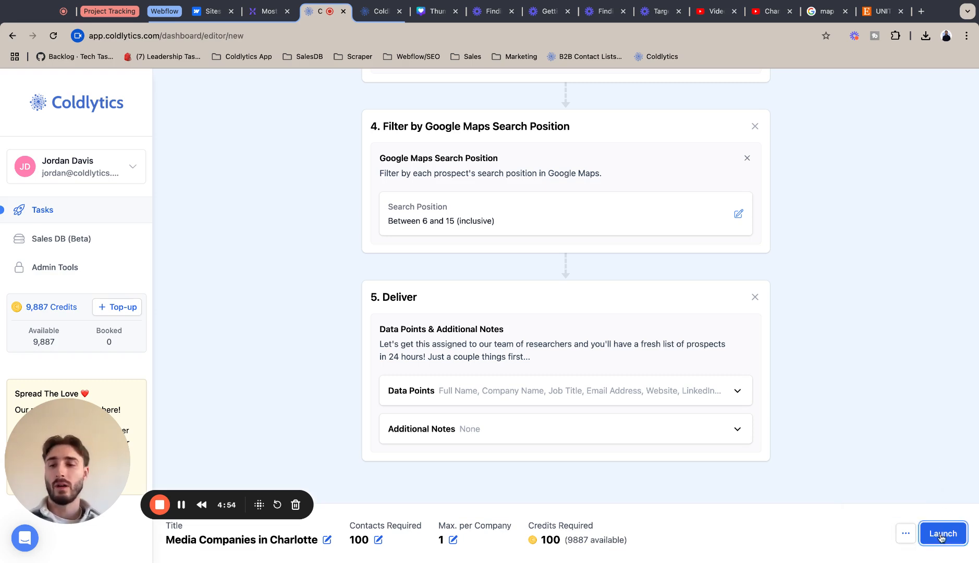